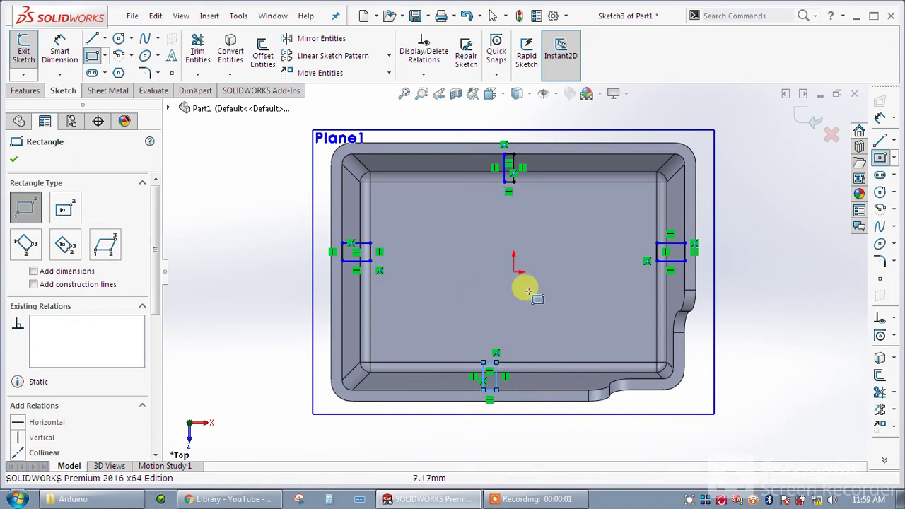
Step: Dimension the short sides of the right and top rectangles at 5 mm each
left_click(59, 49)
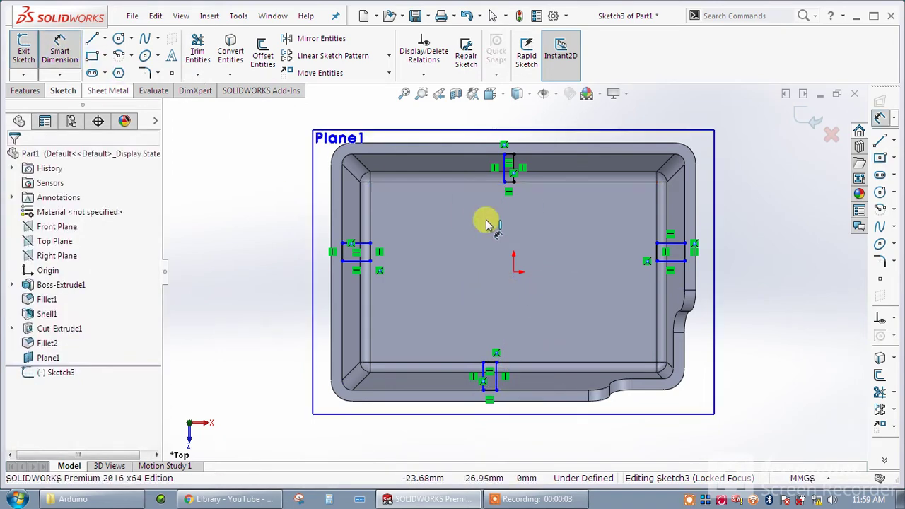
left_click(658, 254)
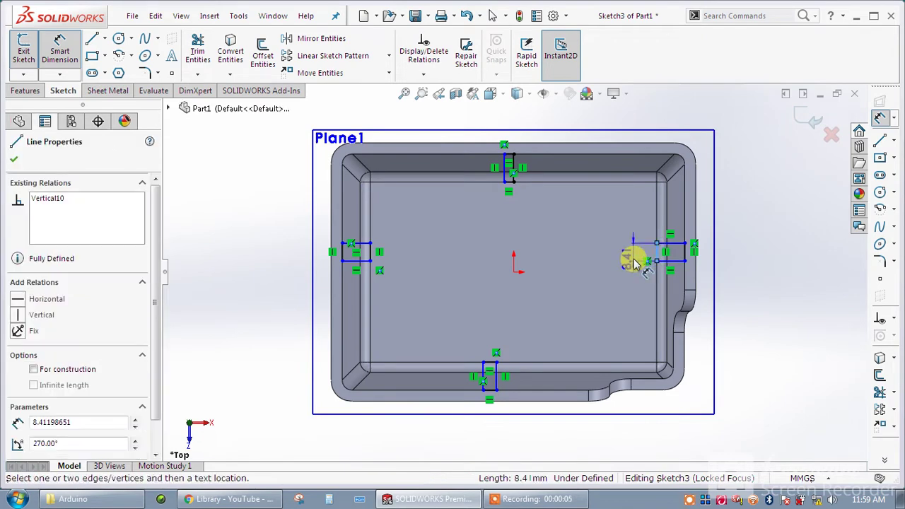
left_click(630, 257)
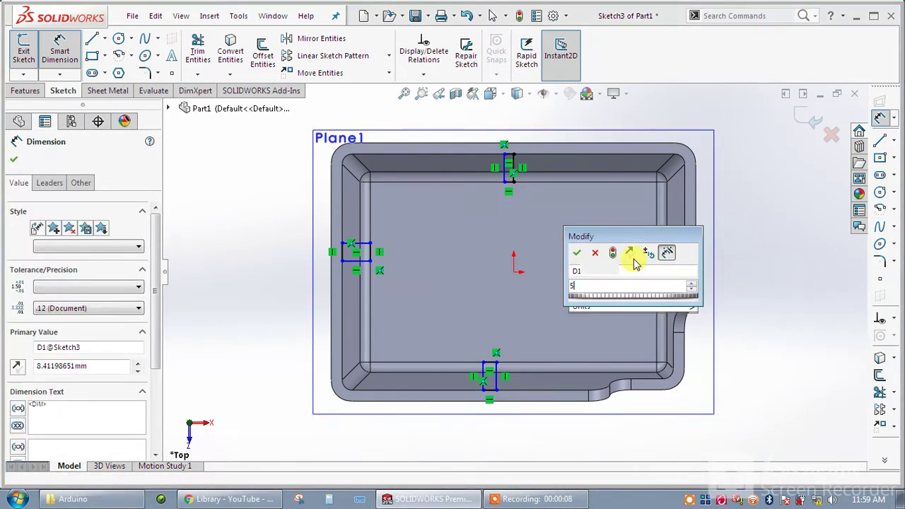
type("5")
key("Return")
left_click(508, 182)
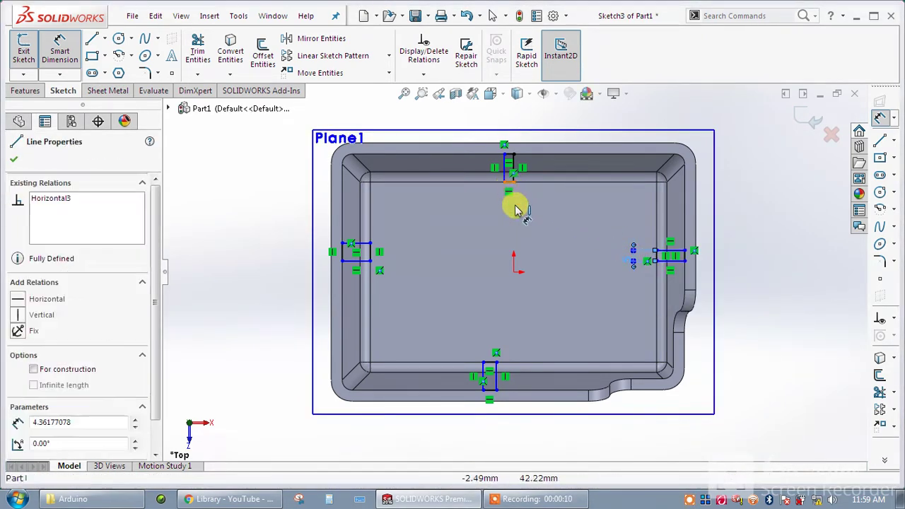
left_click(518, 213)
type("5")
key("Return")
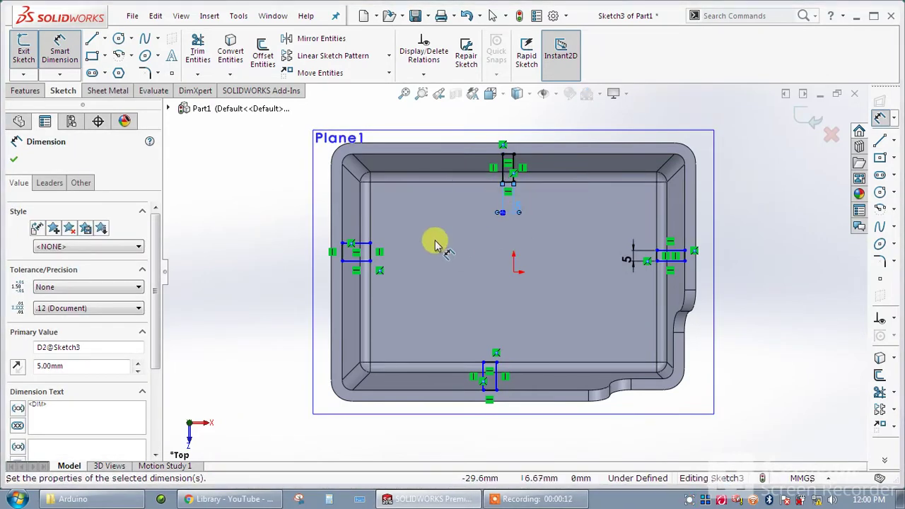
Step: Dimension the left and bottom rectangles at 5 mm, then close Sketch3
left_click(370, 252)
left_click(394, 255)
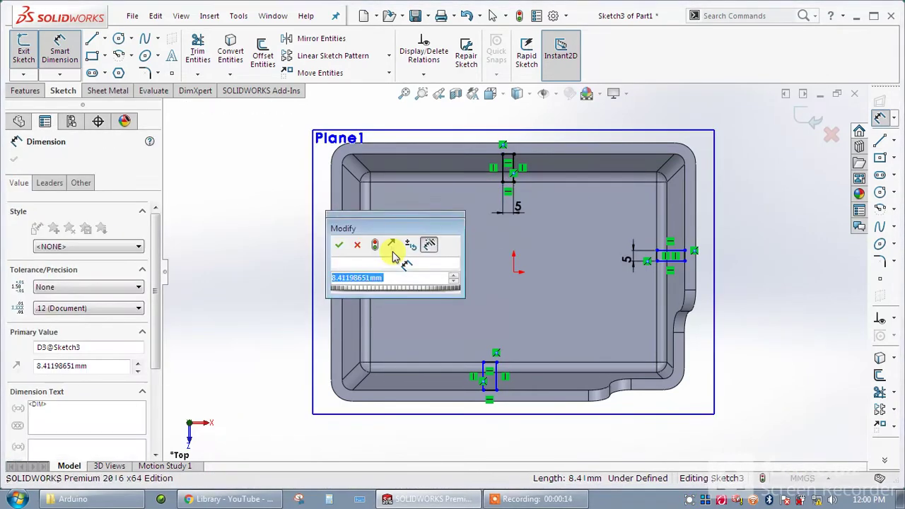
type("5")
key("Return")
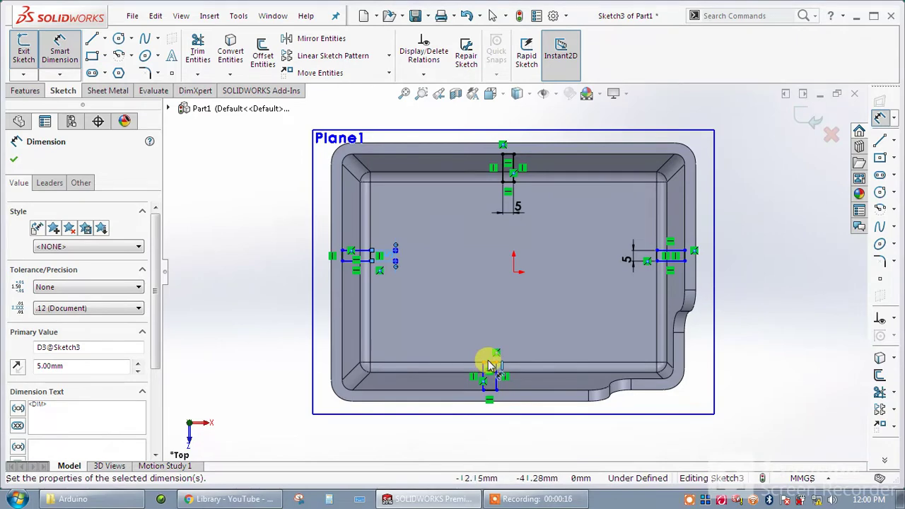
left_click(487, 362)
left_click(485, 344)
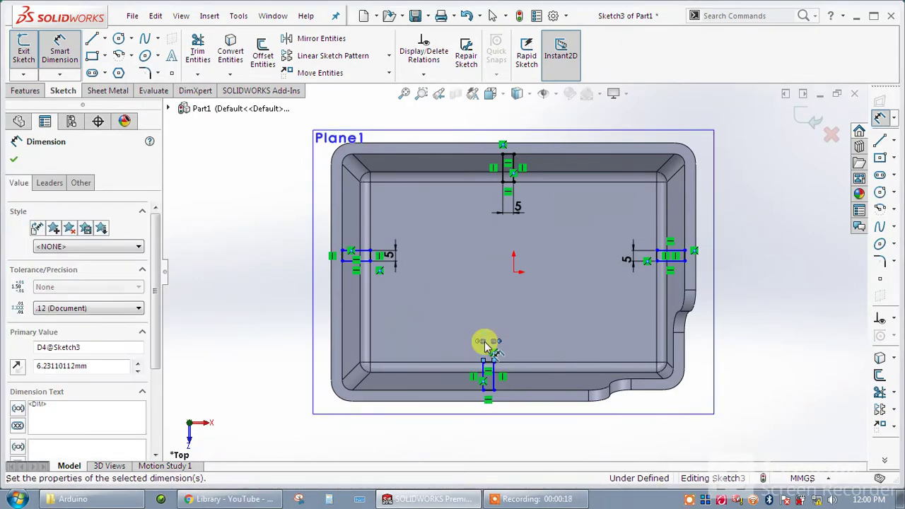
type("5")
left_click(344, 258)
left_click(25, 51)
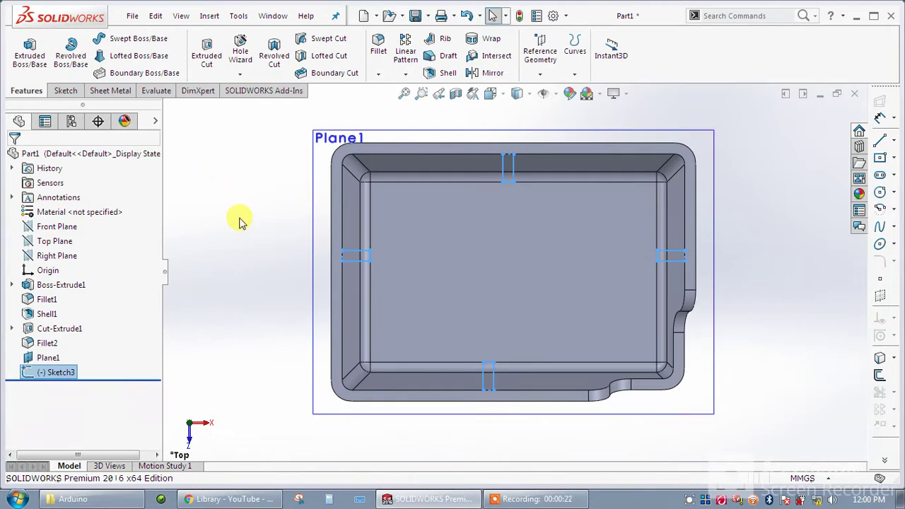
Step: Extrude Sketch3 as posts set to Up To Surface, ending at the tray floor face
left_click(511, 222)
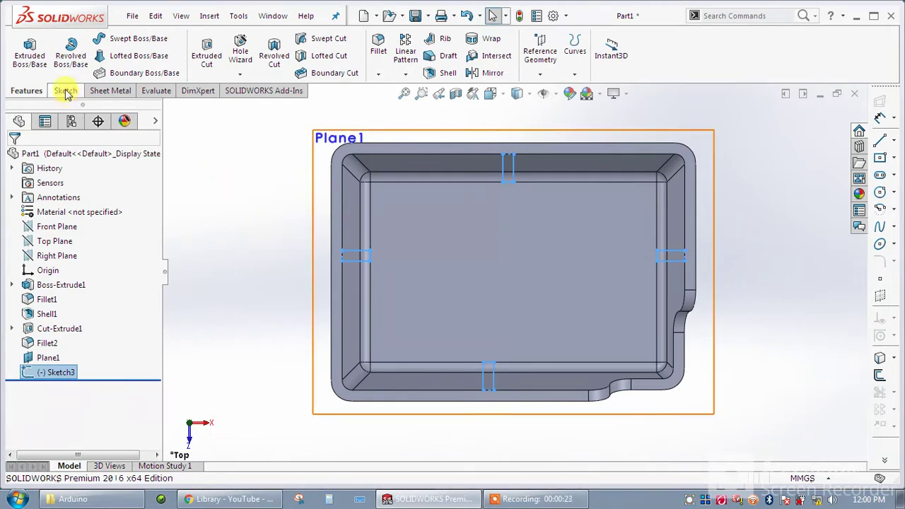
left_click(30, 53)
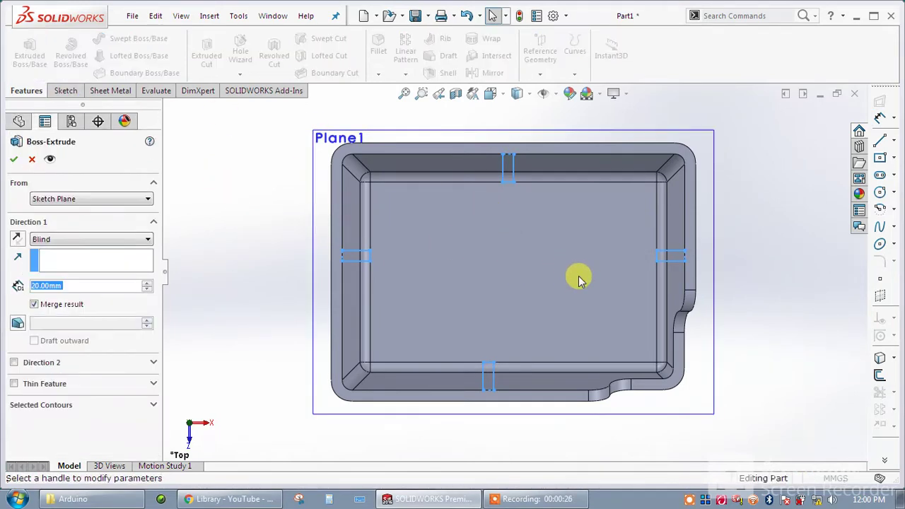
middle_click_drag(722, 303, 683, 202)
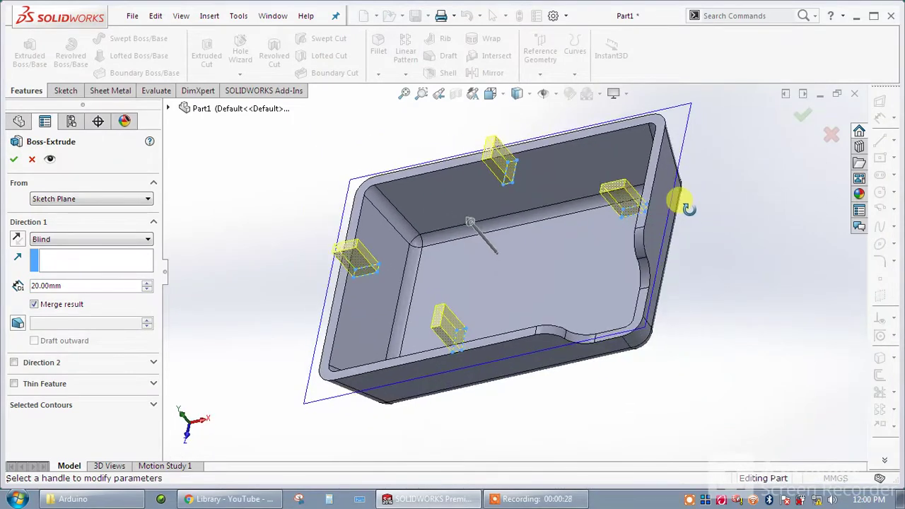
left_click(120, 239)
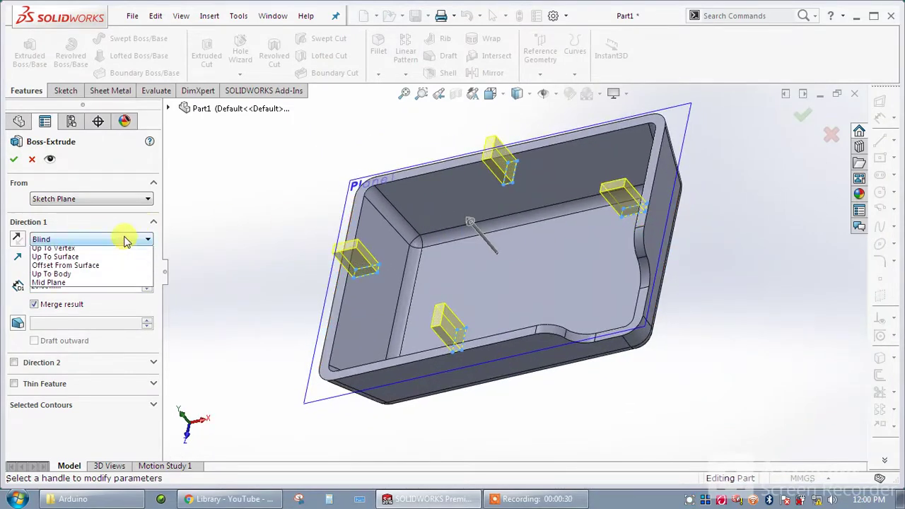
left_click(116, 276)
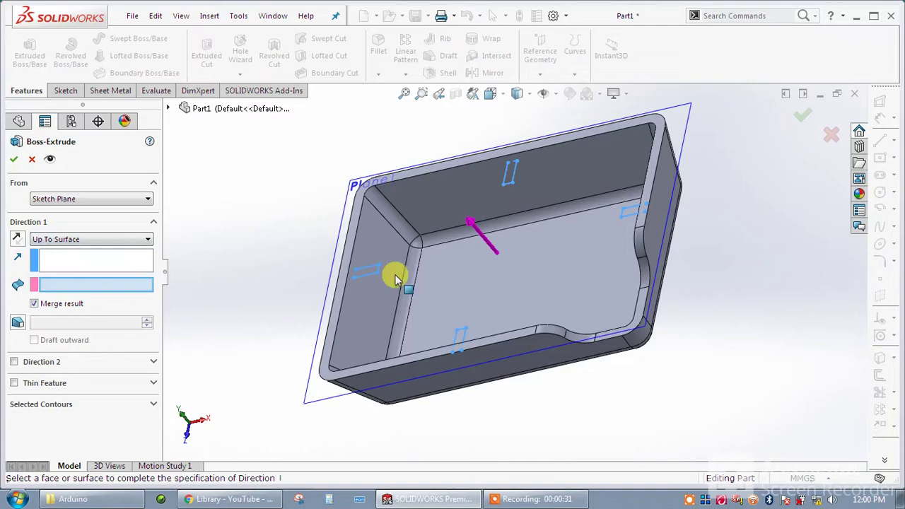
left_click(505, 270)
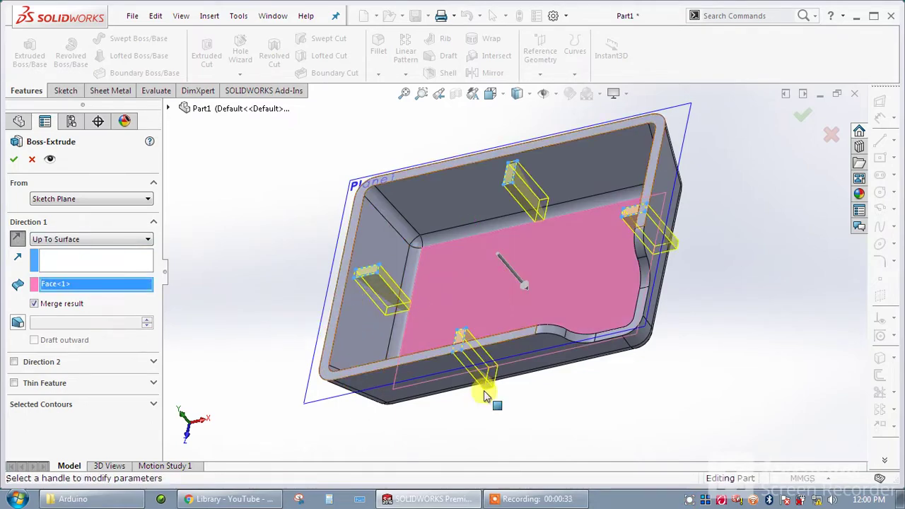
mouse_move(485, 390)
middle_mouse_down()
mouse_move(548, 344)
mouse_move(581, 400)
middle_mouse_up()
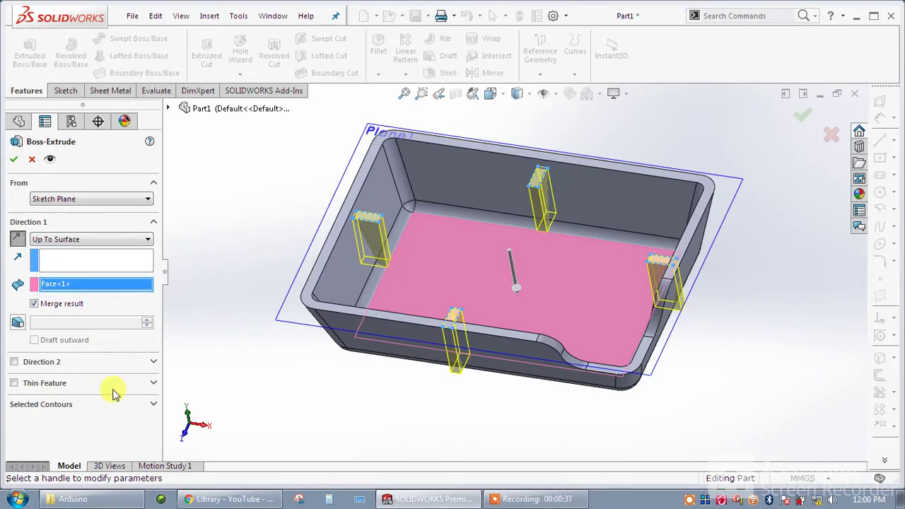
Step: Clear the Sketch3 entries from the extrusion's Selected Contours list
left_click(82, 404)
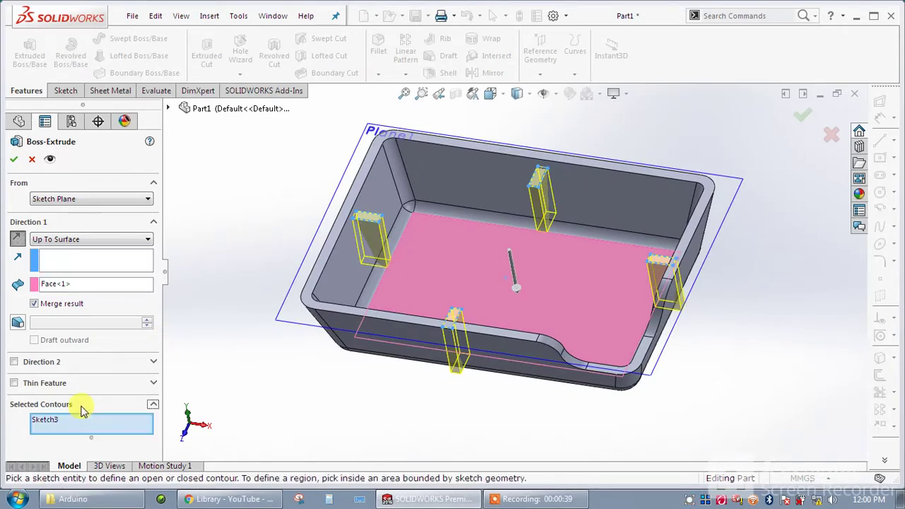
right_click(86, 422)
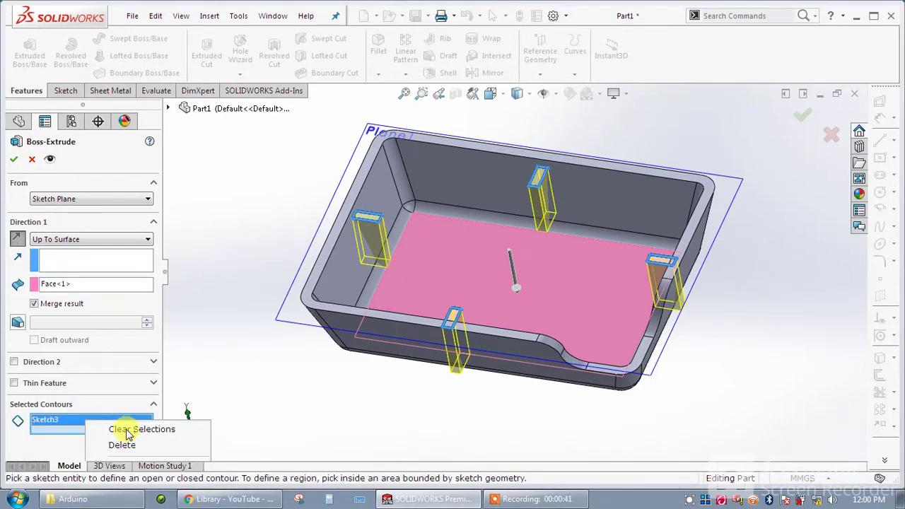
left_click(127, 429)
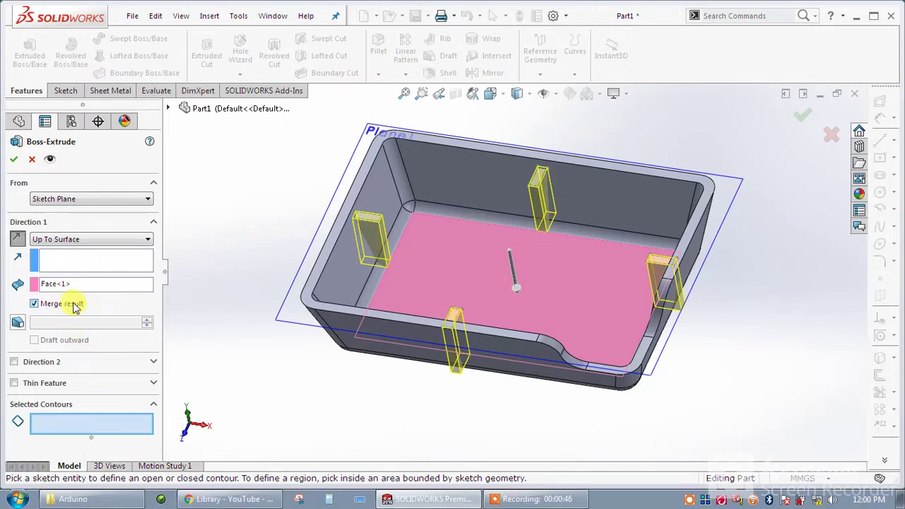
Step: Set the extrude direction to the tray floor face (Face<1>)
left_click(82, 265)
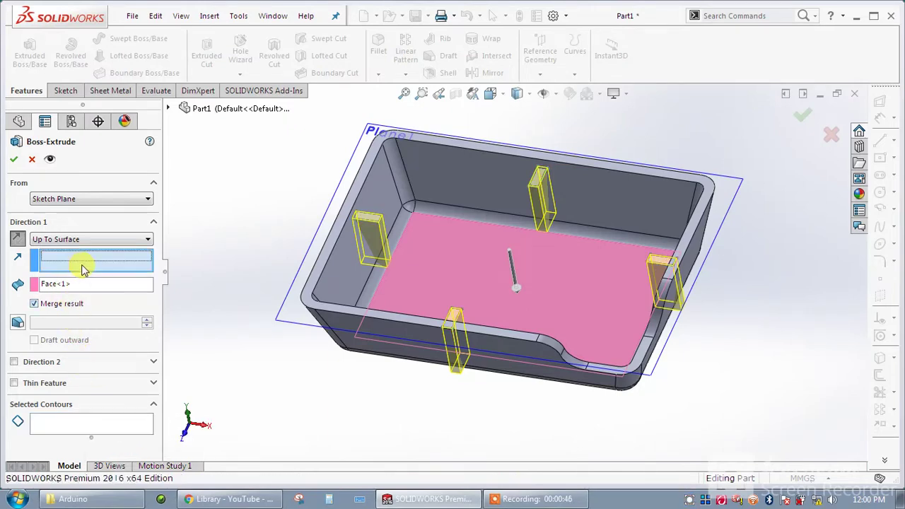
left_click(355, 283)
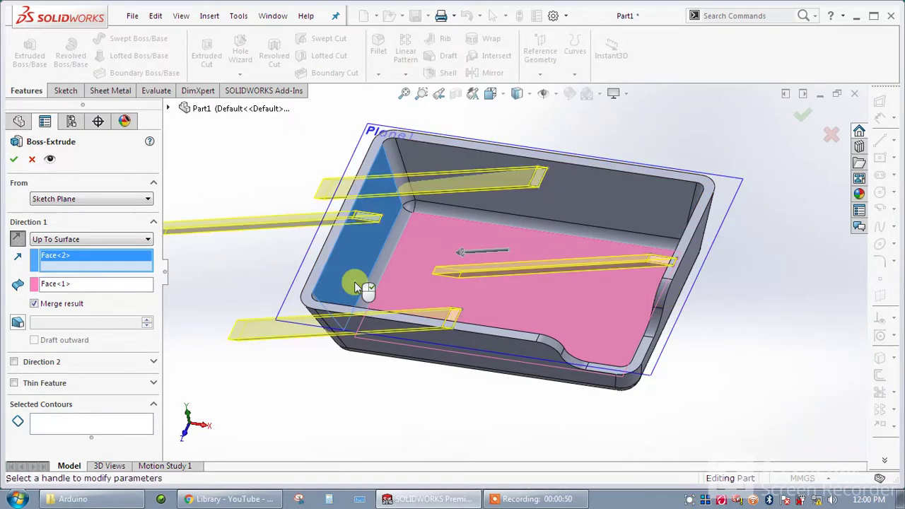
left_click(354, 282)
left_click(441, 295)
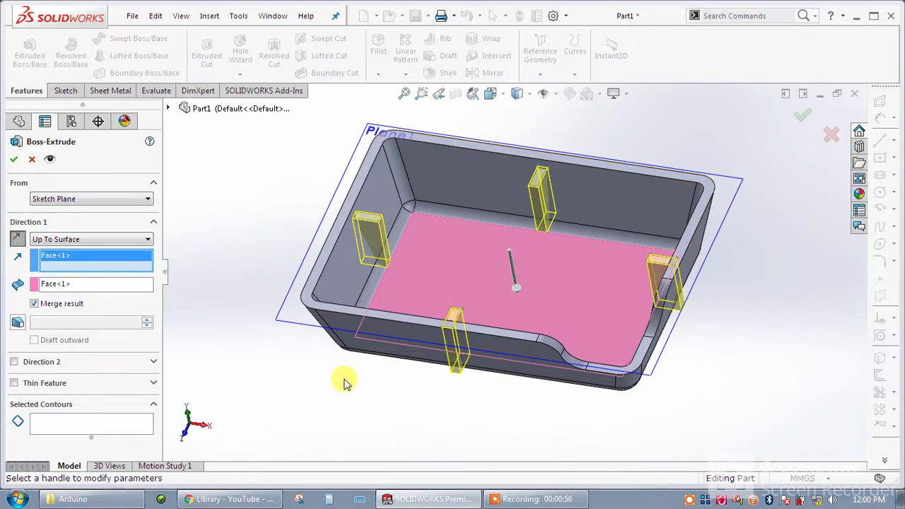
Step: Switch the end condition to Up To Body on Fillet2 and accept as Boss-Extrude2
left_click(106, 239)
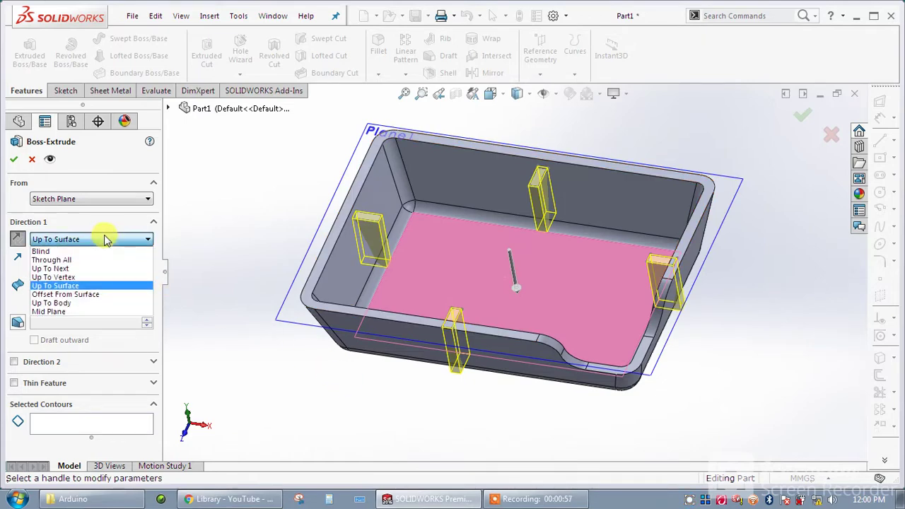
left_click(99, 304)
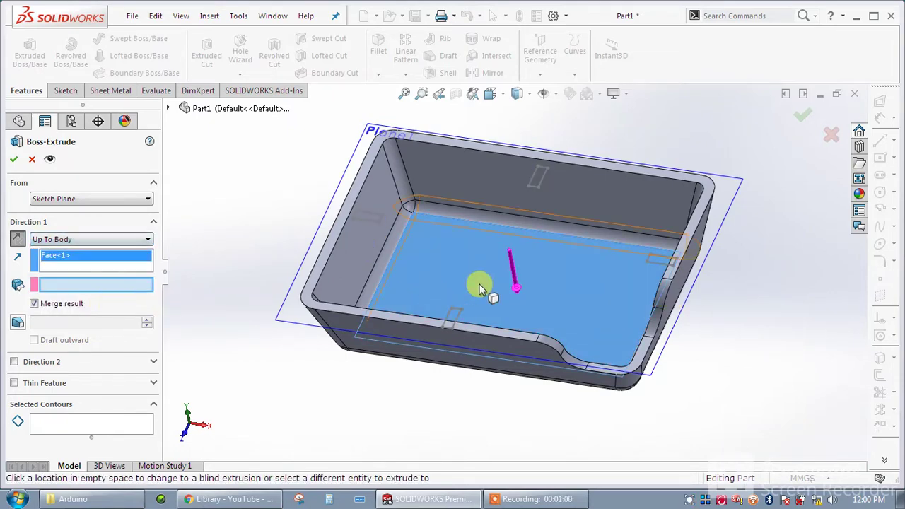
left_click(479, 288)
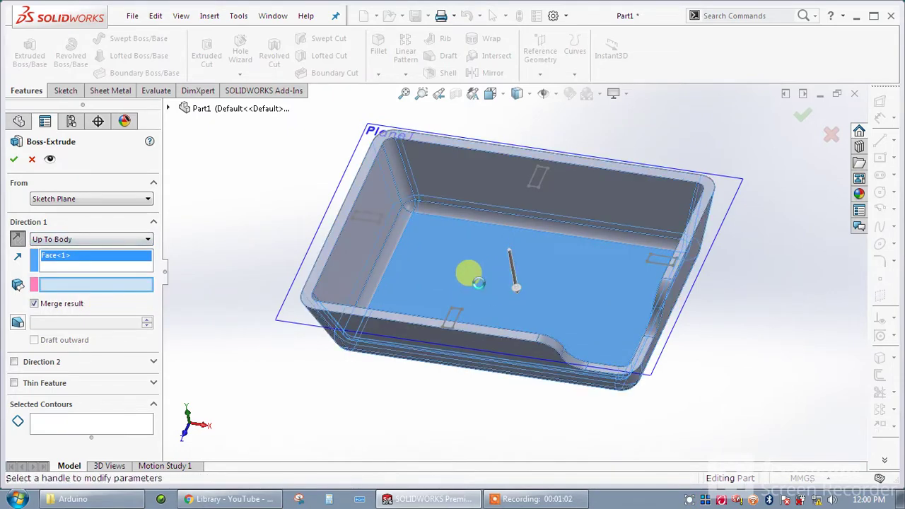
left_click(14, 159)
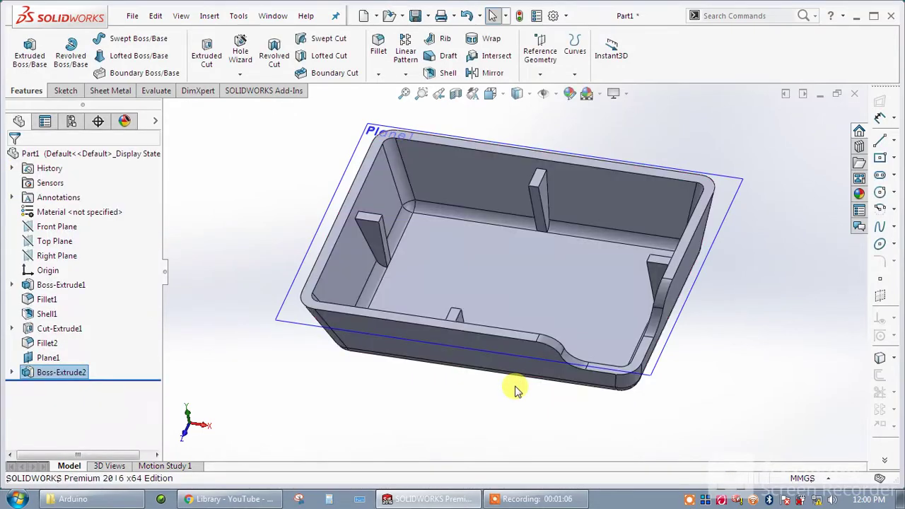
Step: Start a new extruded boss with Sketch4 on the rib's top face
mouse_move(667, 418)
middle_mouse_down()
mouse_move(636, 374)
mouse_move(639, 415)
mouse_move(649, 426)
middle_mouse_up()
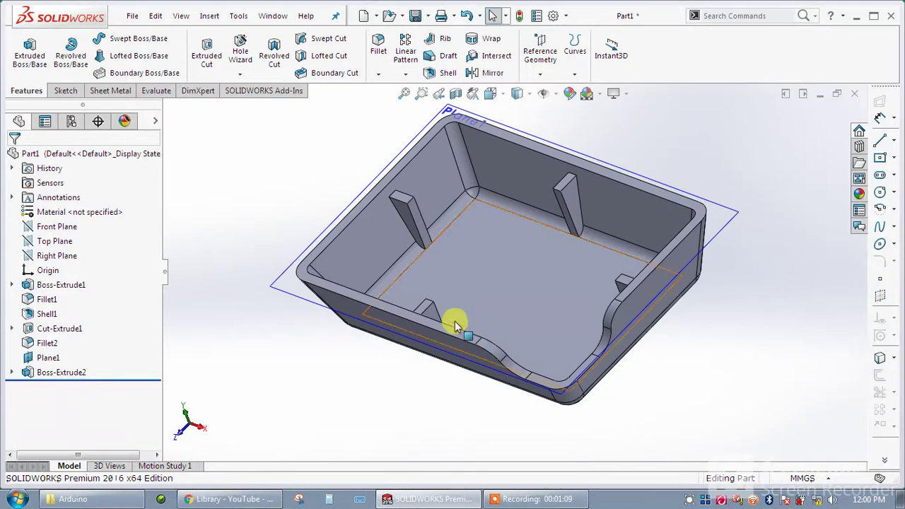
left_click(39, 57)
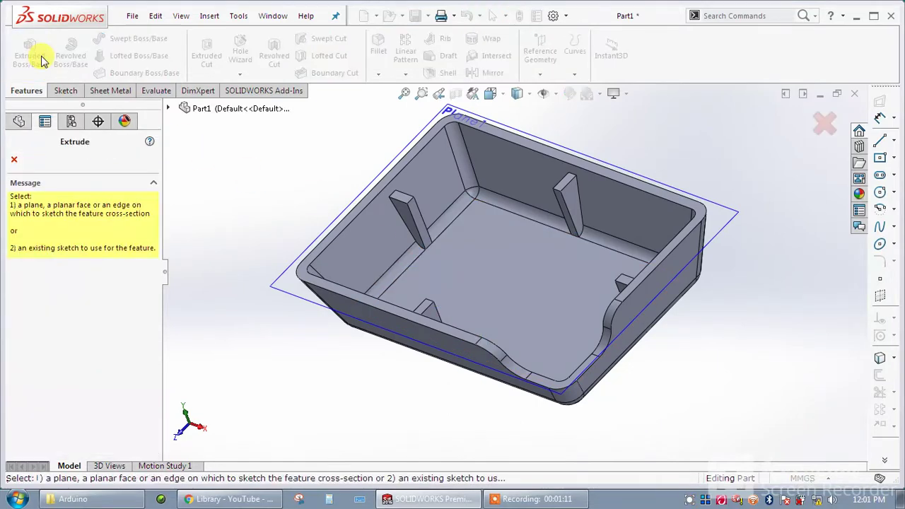
scroll(570, 185, "down", 1)
scroll(569, 186, "down", 5)
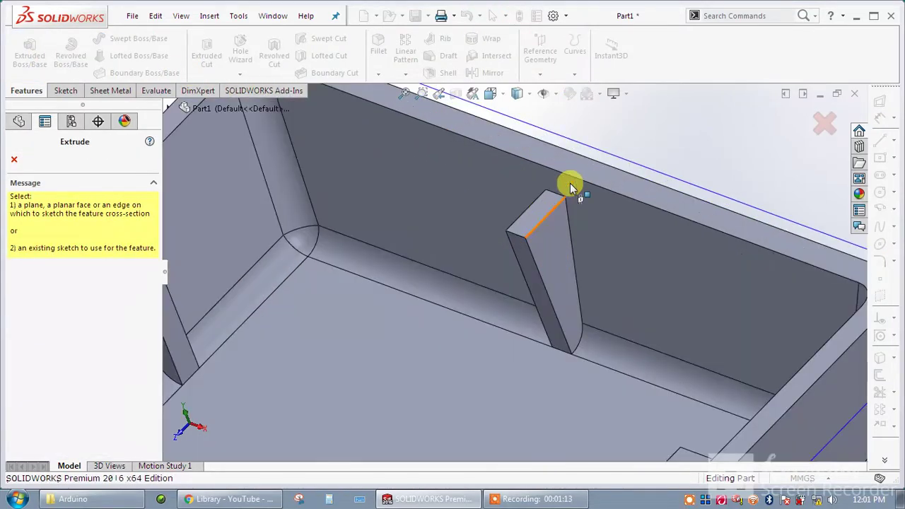
left_click(533, 208)
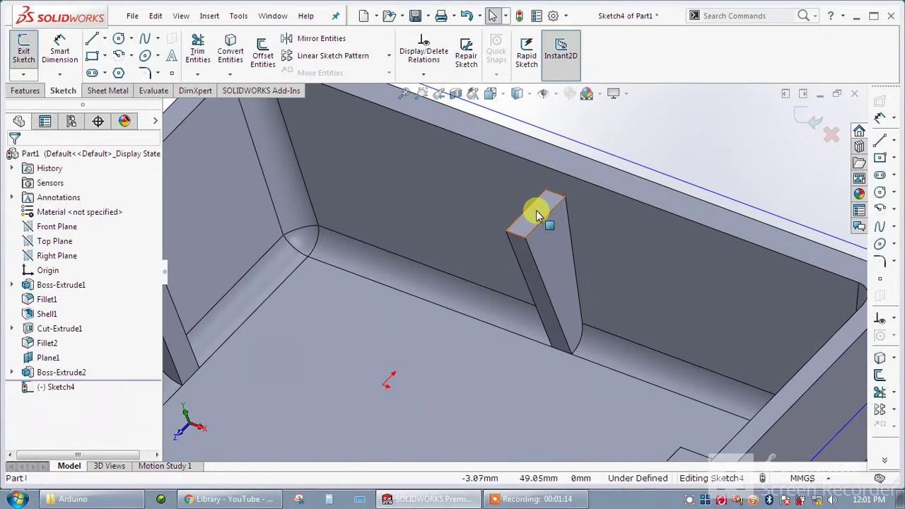
Step: Turn the view Normal To the Top Plane
left_click(75, 243)
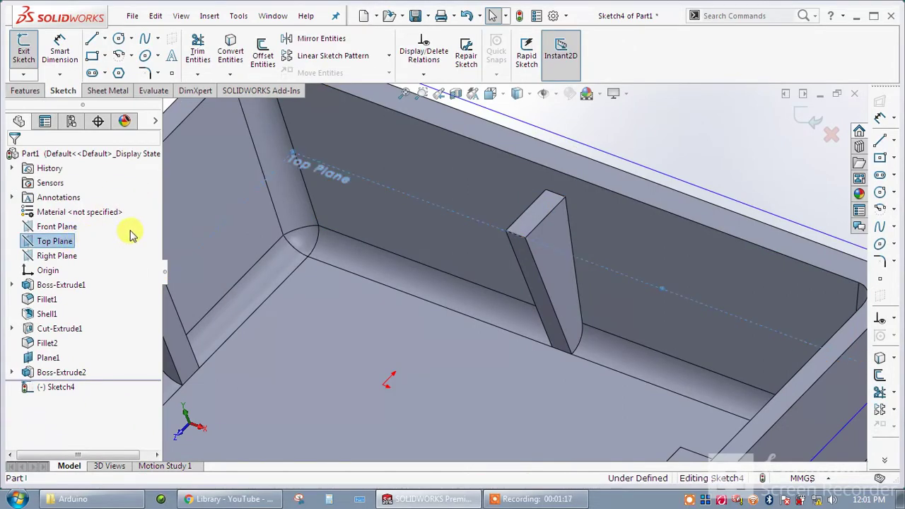
right_click(68, 245)
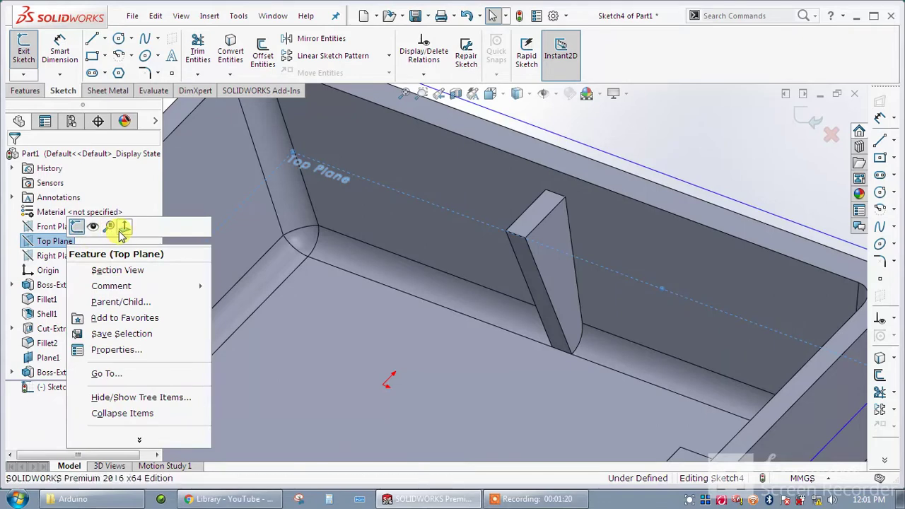
left_click(116, 230)
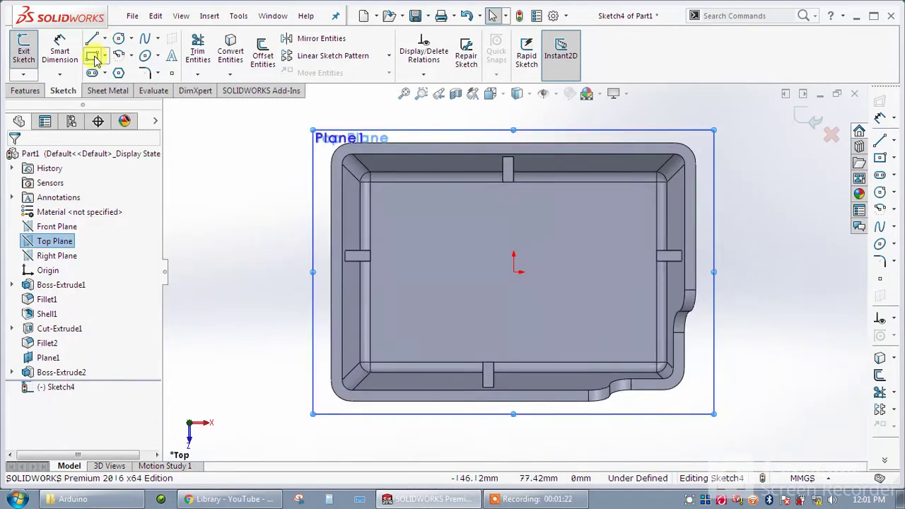
Step: Draw a corner rectangle spanning the tray interior in Sketch4
left_click(94, 58)
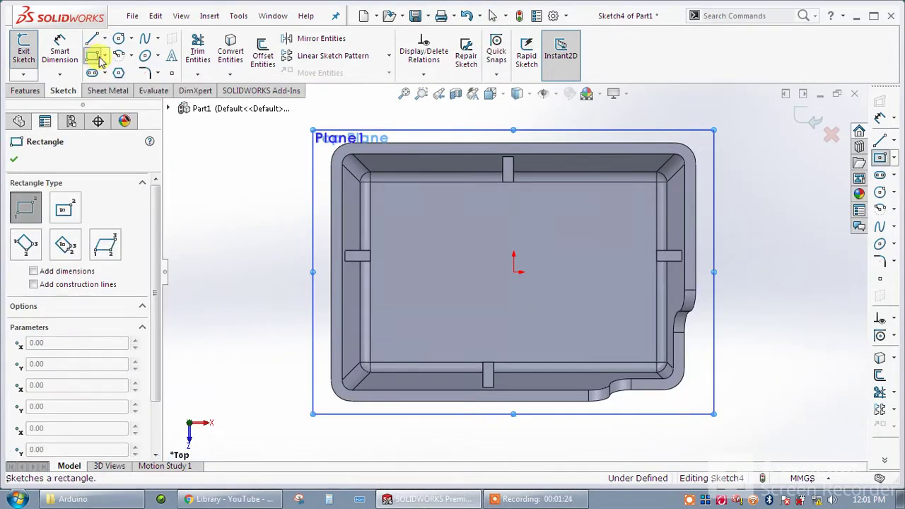
left_click(358, 170)
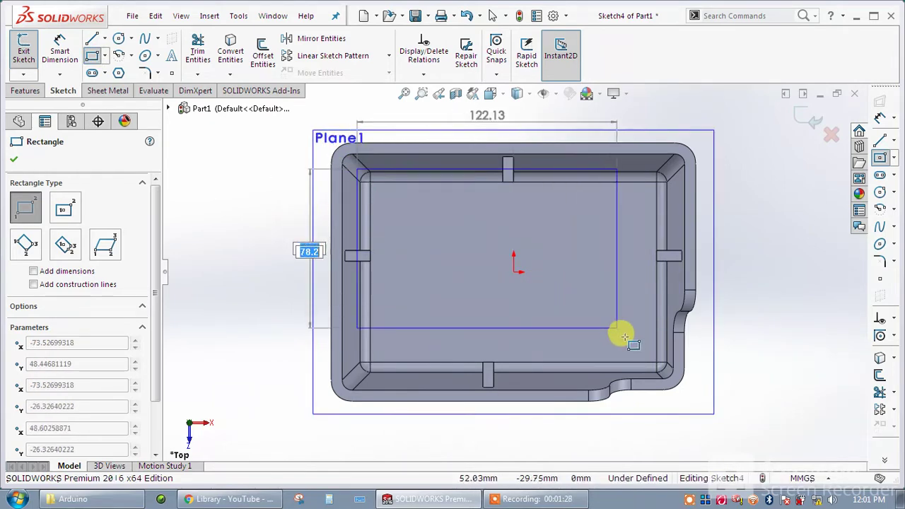
left_click(648, 357)
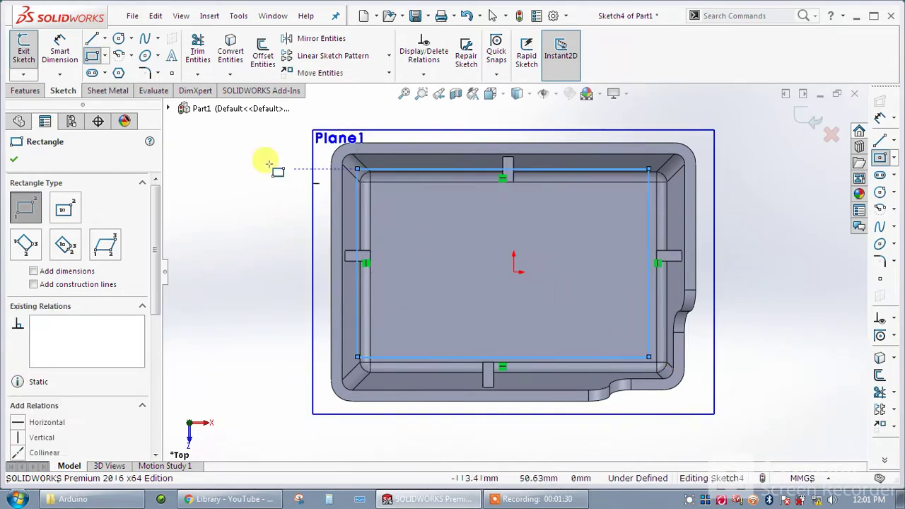
left_click(91, 58)
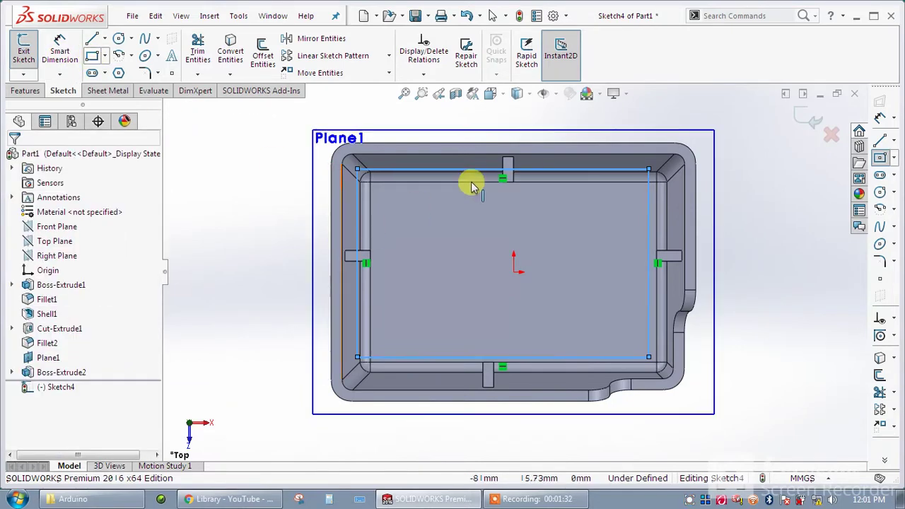
Step: Add Collinear and Coincident relations between the rectangle lines and tray edges
left_click(520, 176)
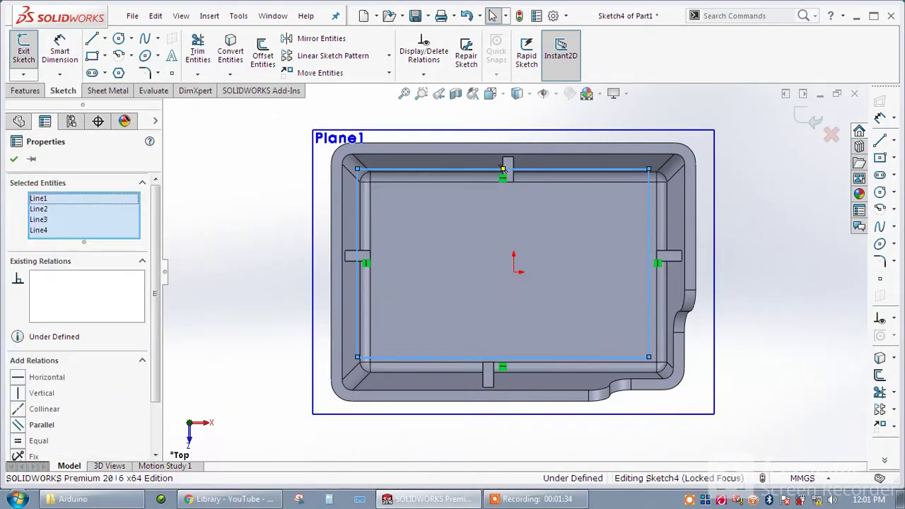
left_click(512, 161, "ctrl")
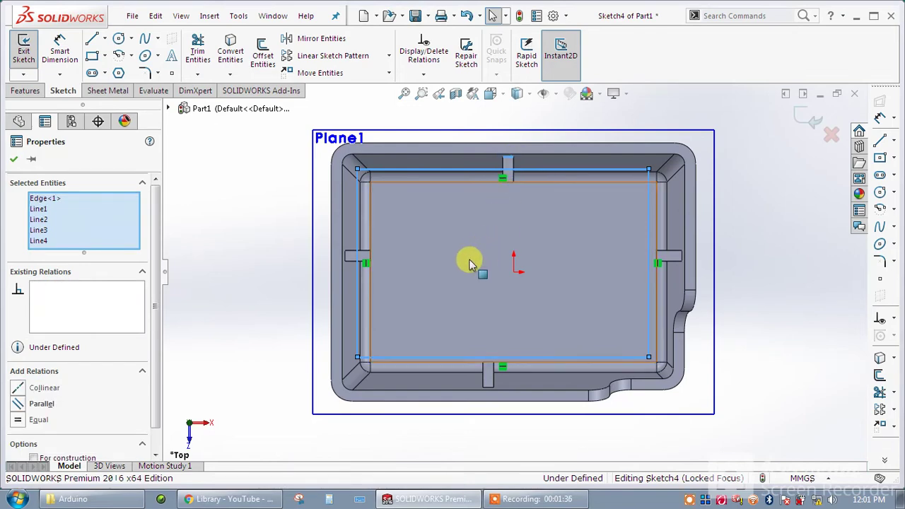
left_click(25, 396)
left_click(339, 292)
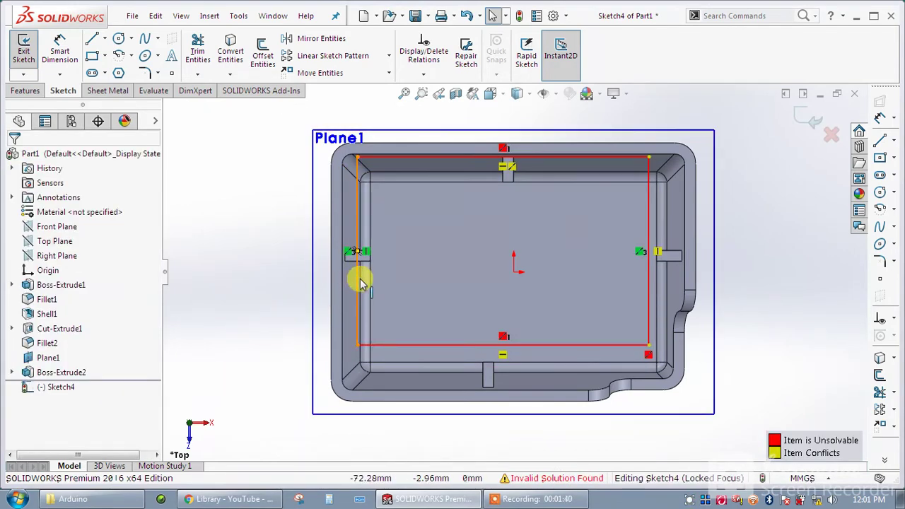
left_click(356, 286)
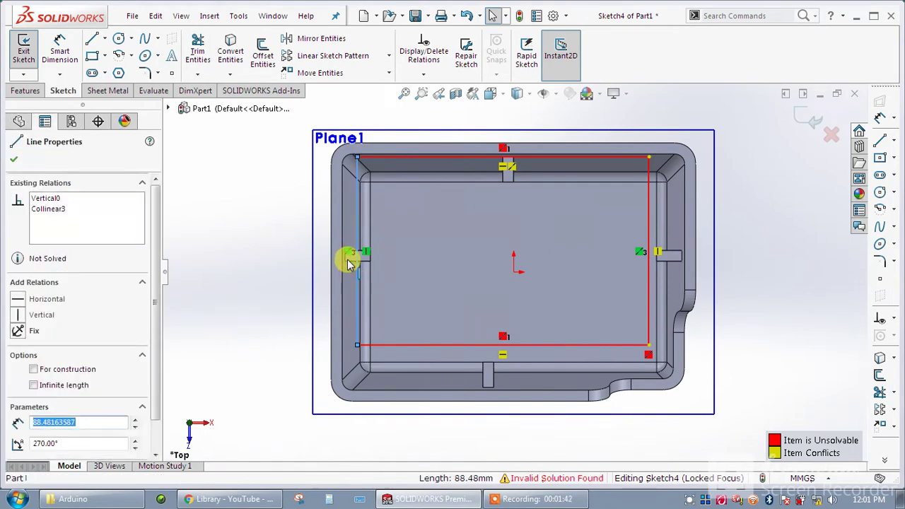
left_click(348, 262)
key("super")
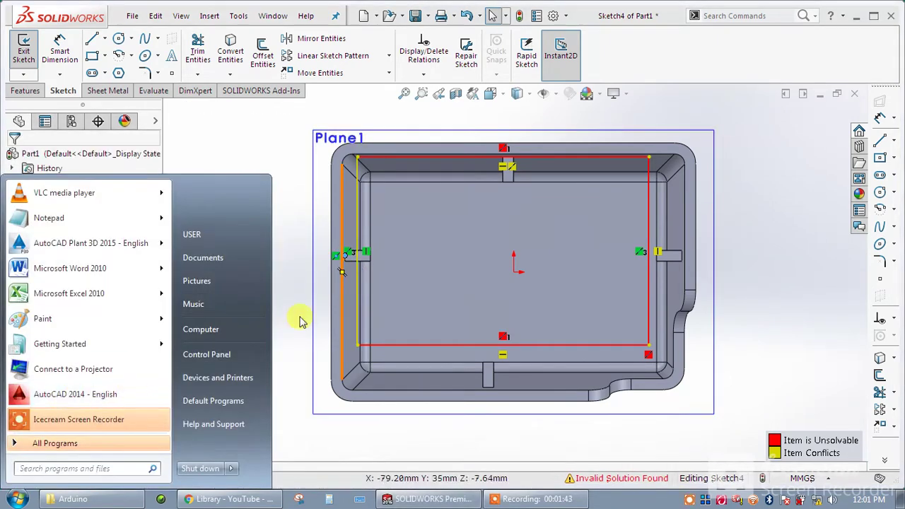
left_click(296, 198)
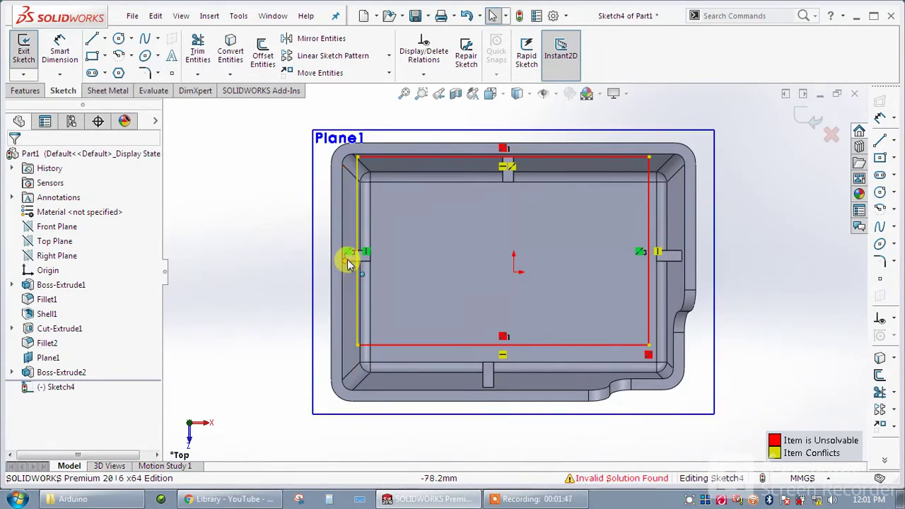
mouse_move(347, 262)
left_mouse_down()
mouse_move(44, 377)
mouse_move(357, 290)
left_mouse_up()
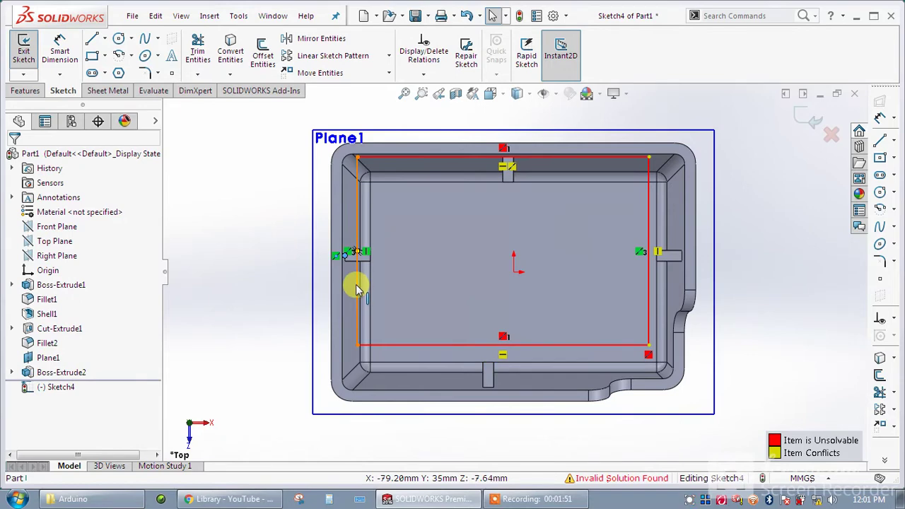
left_click(357, 290)
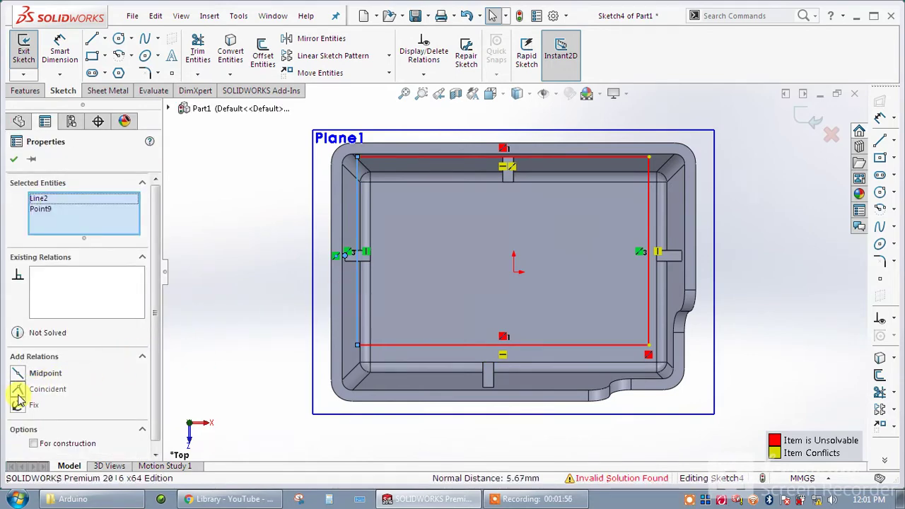
left_click(17, 390)
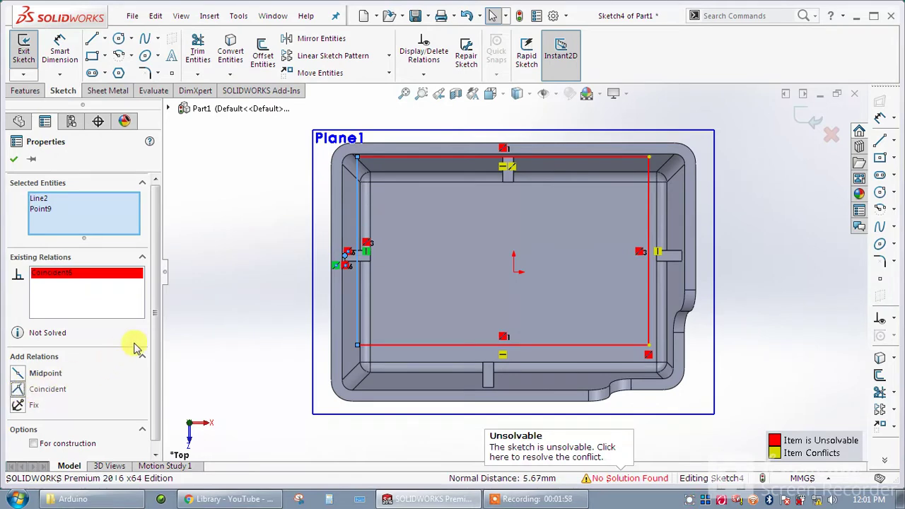
Step: Delete the conflicting relations on the left line, bottom line and bottom-right corner
right_click(367, 248)
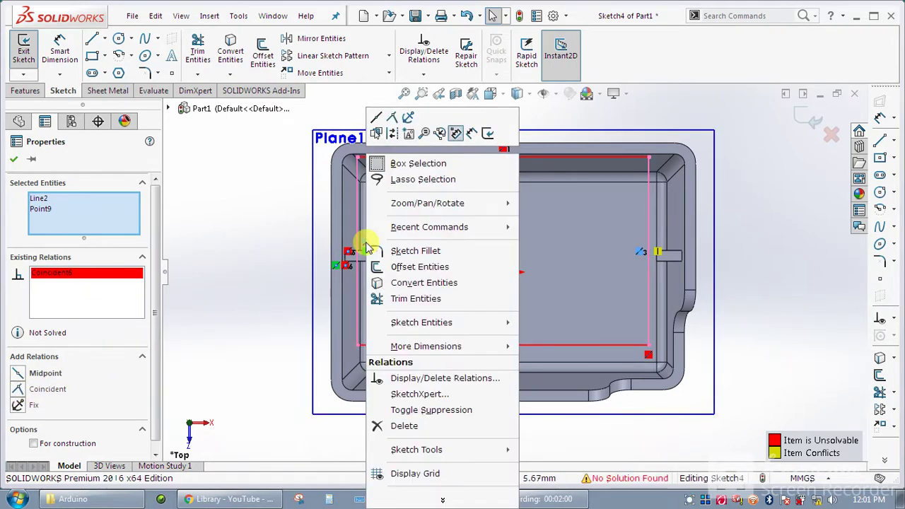
left_click(404, 426)
right_click(501, 344)
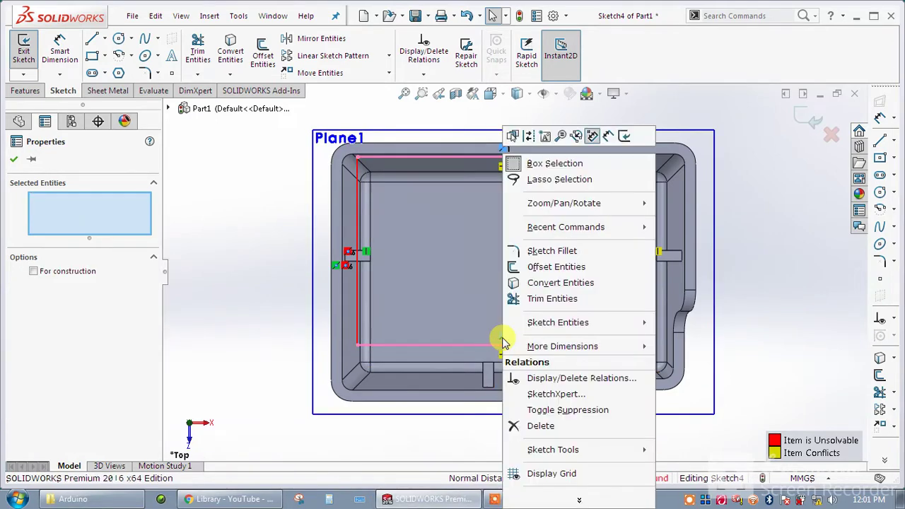
left_click(544, 426)
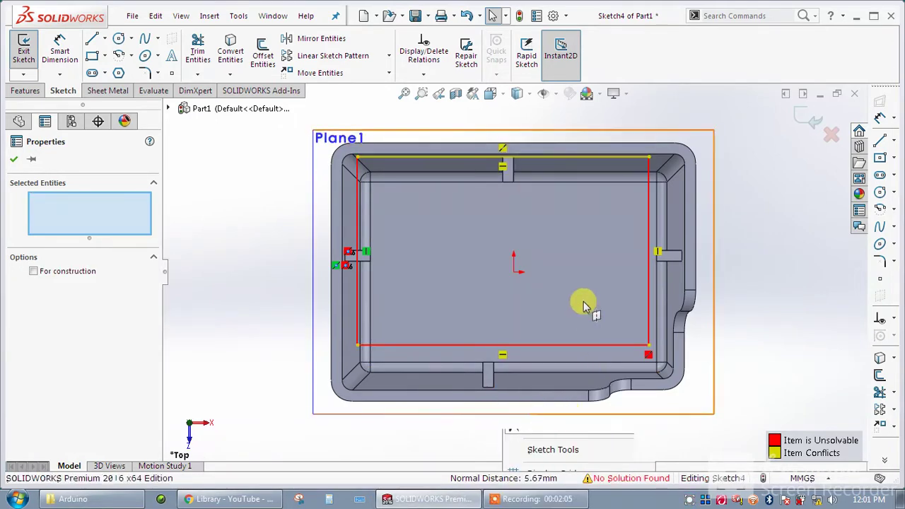
right_click(648, 359)
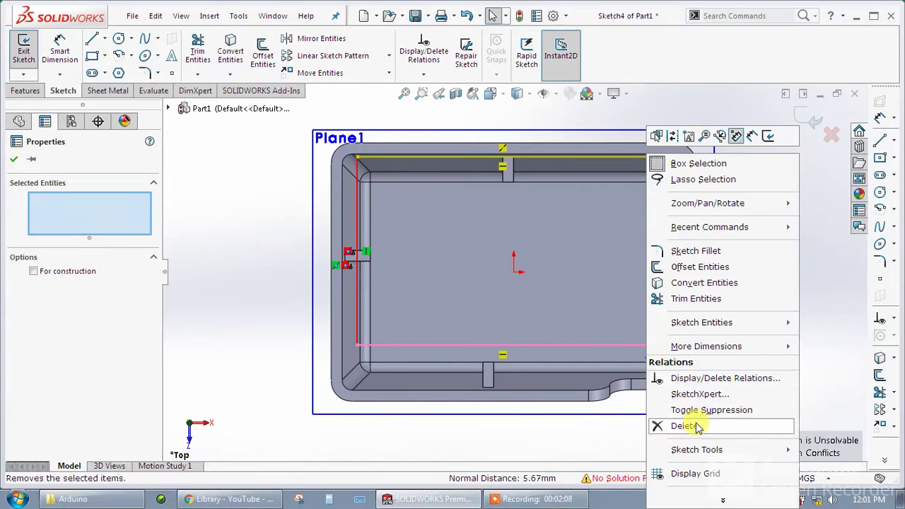
left_click(677, 410)
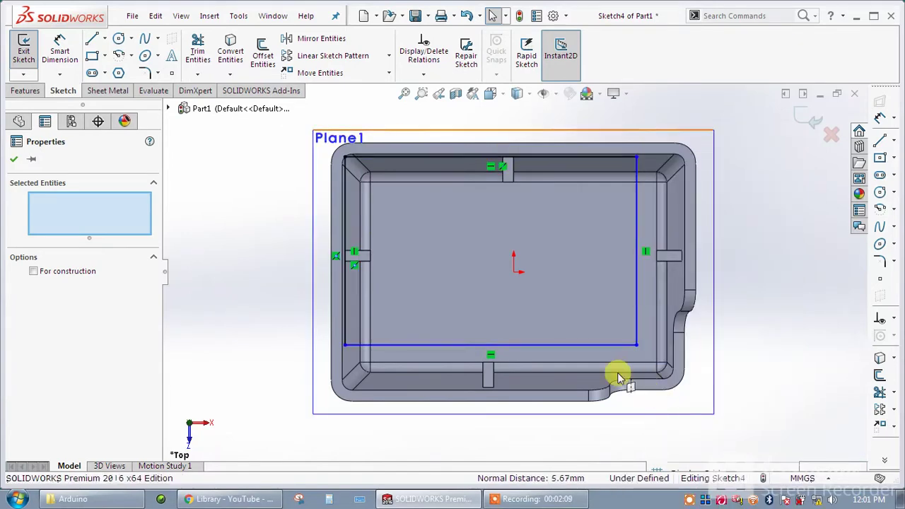
left_click(223, 256)
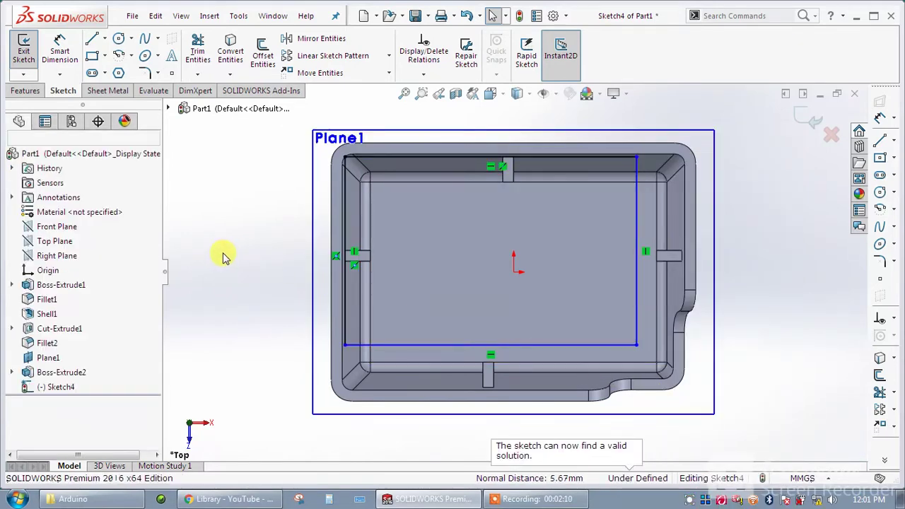
Step: Make the rectangle's bottom line coincident with a point on the tray's bottom edge
left_click(578, 346)
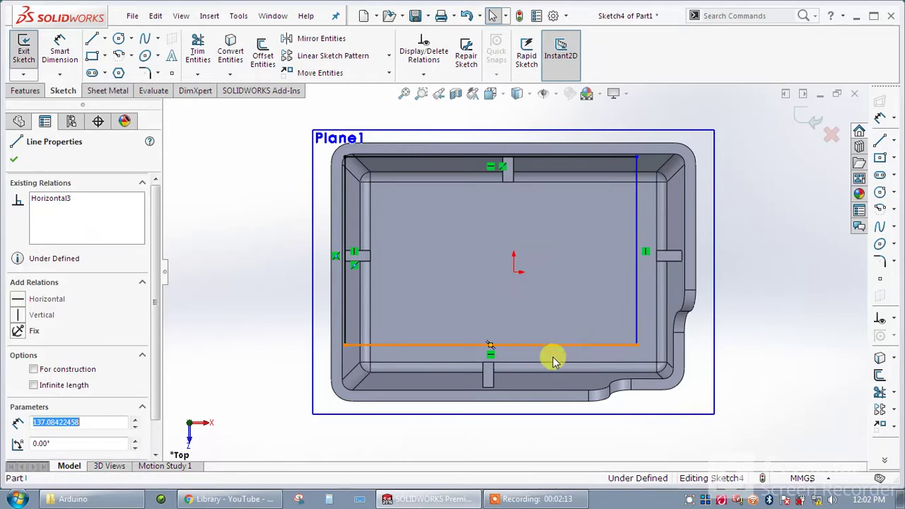
left_click(488, 387, "ctrl")
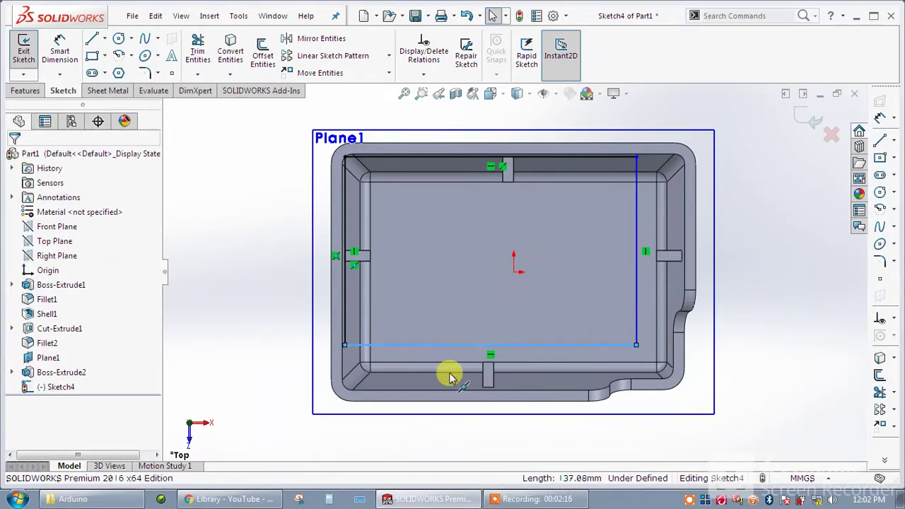
left_click(17, 390)
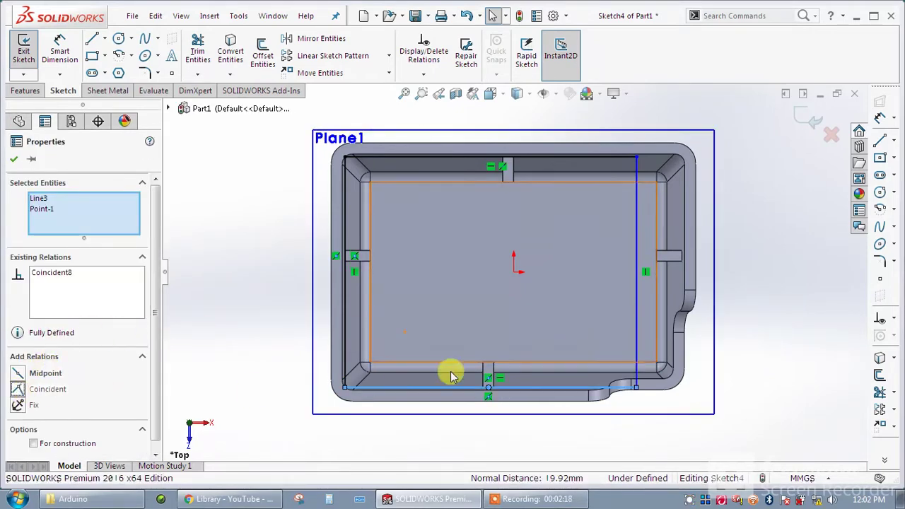
Step: Make the right vertical line coincident with the lip-edge point, fully defining Sketch4
left_click(773, 253)
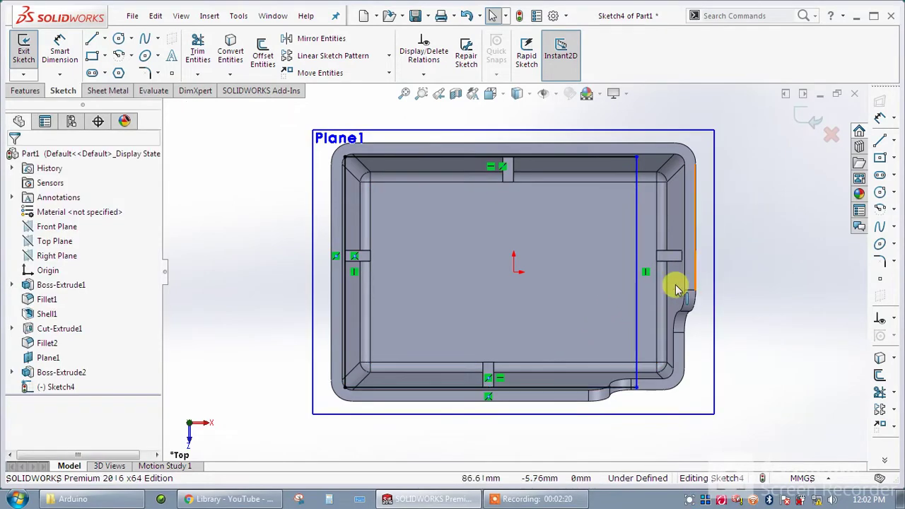
left_click(639, 270)
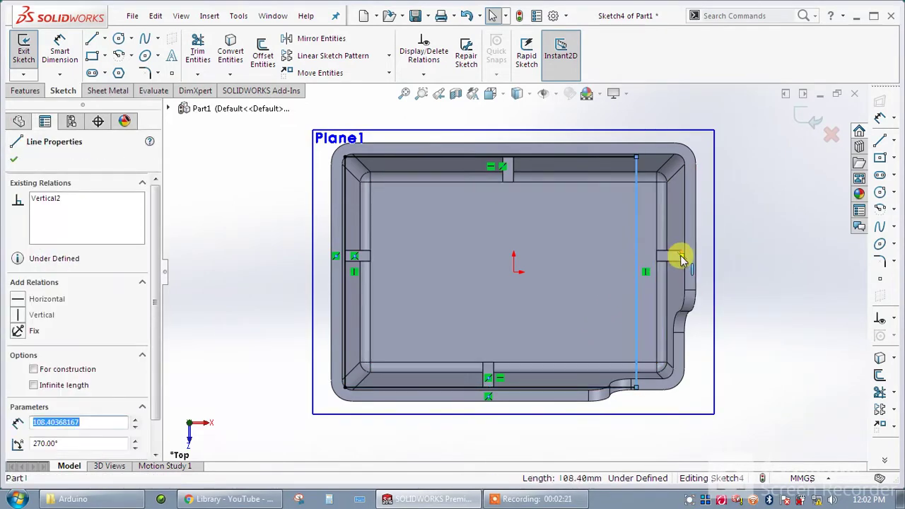
left_click(681, 256, "ctrl")
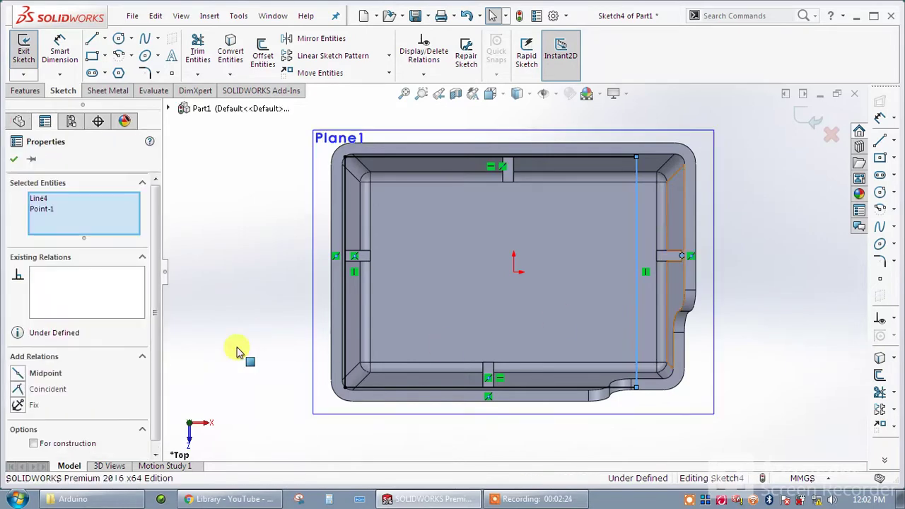
left_click(20, 391)
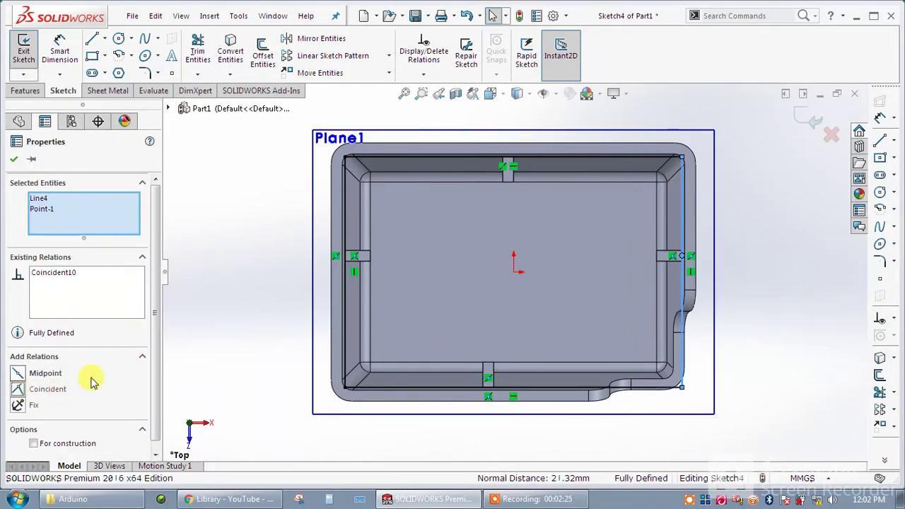
left_click(16, 161)
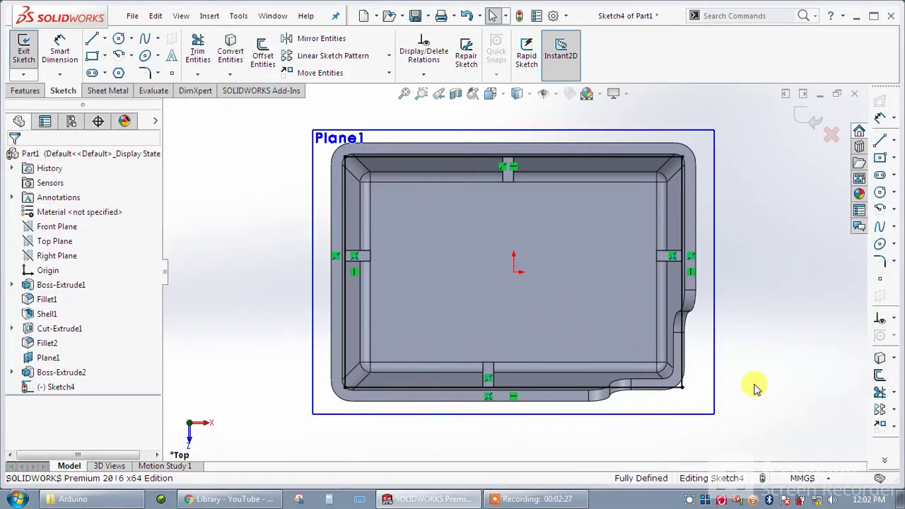
Step: Zoom to the upper-left corner and start a 3.00 mm Sketch Fillet
scroll(752, 407, "up", 2)
mouse_move(614, 396)
middle_mouse_down()
mouse_move(562, 332)
mouse_move(566, 358)
mouse_move(579, 365)
middle_mouse_up()
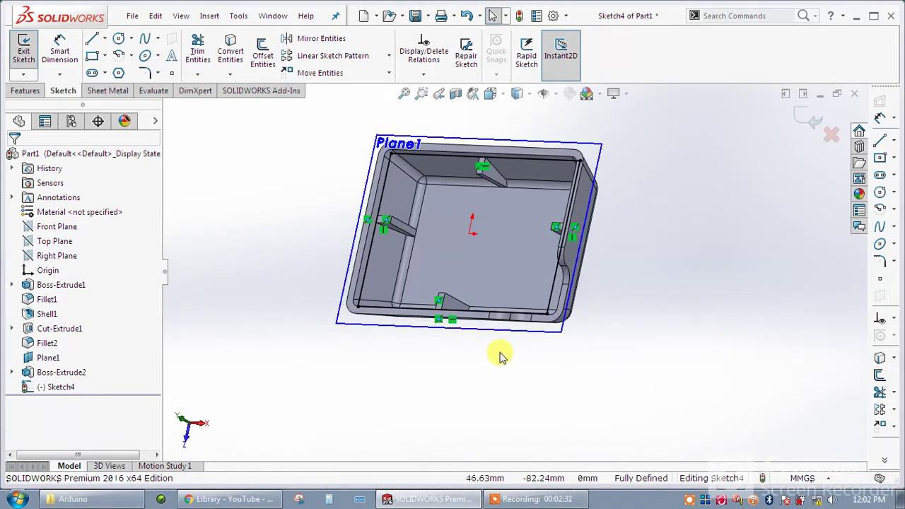
middle_click_drag(481, 360, 474, 353)
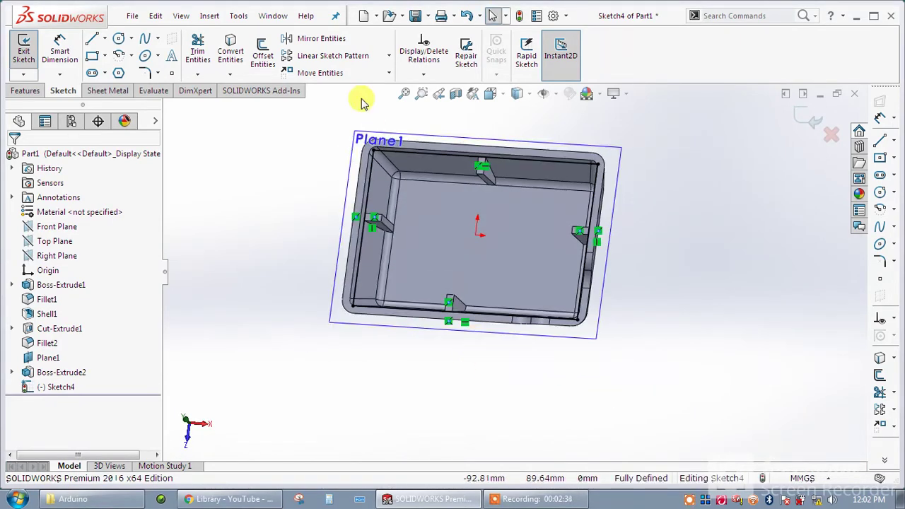
scroll(398, 147, "down", 5)
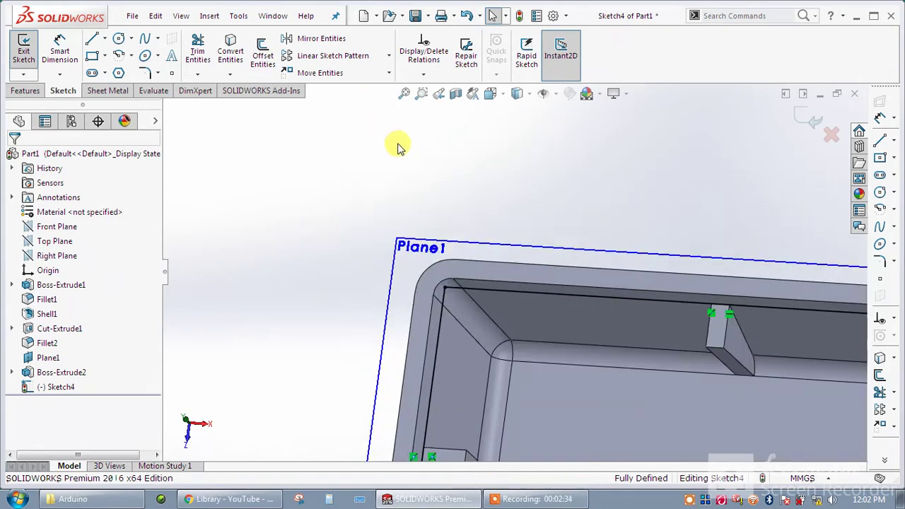
left_click(146, 72)
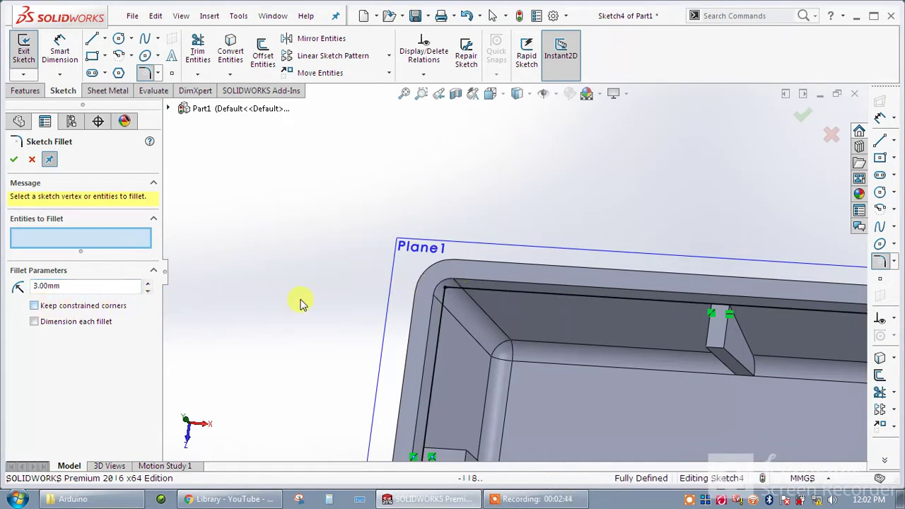
Step: Pick the upper-left and lower-left rectangle corners for filleting
left_click(447, 293)
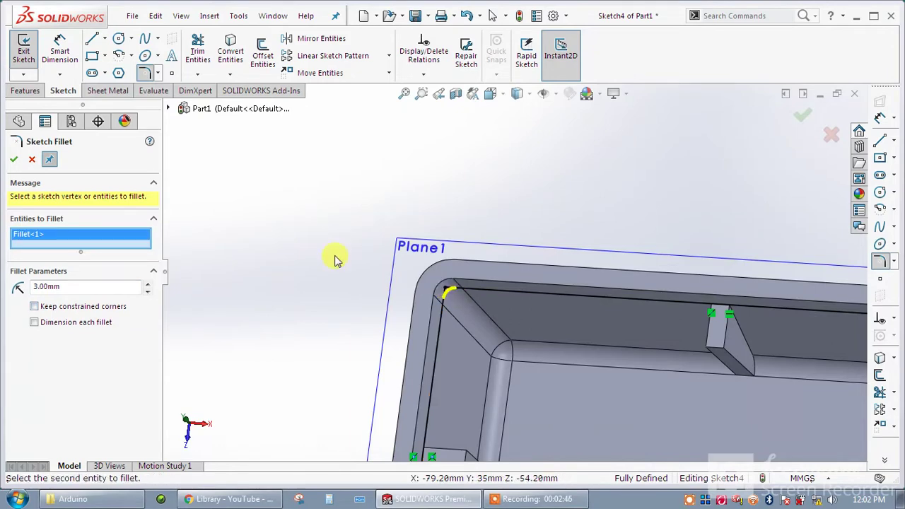
scroll(335, 259, "up", 3)
scroll(365, 247, "up", 2)
scroll(485, 370, "down", 3)
scroll(471, 354, "down", 3)
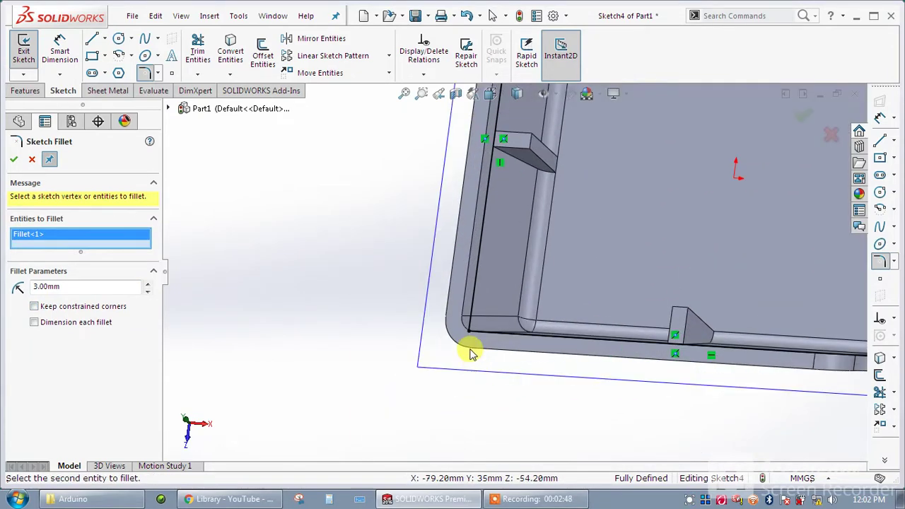
left_click(472, 332)
scroll(414, 356, "up", 2)
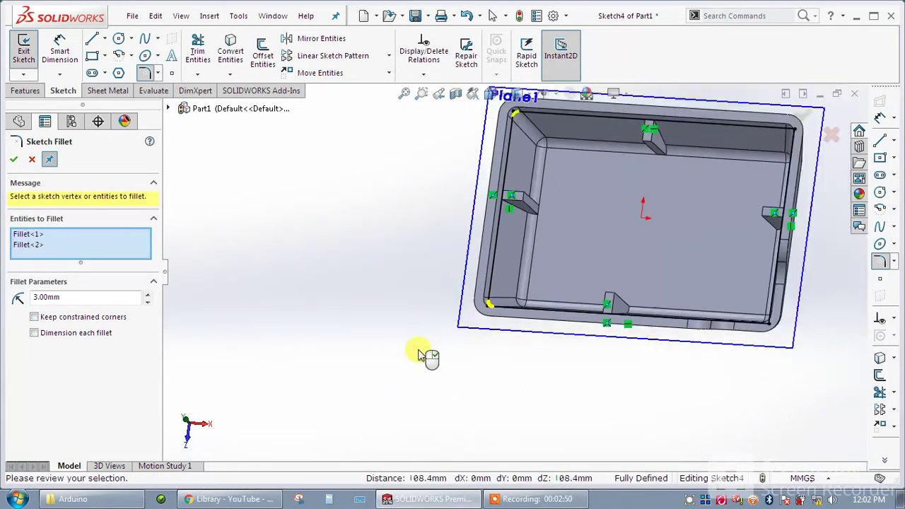
scroll(495, 339, "up", 2)
scroll(657, 224, "down", 1)
scroll(636, 216, "down", 3)
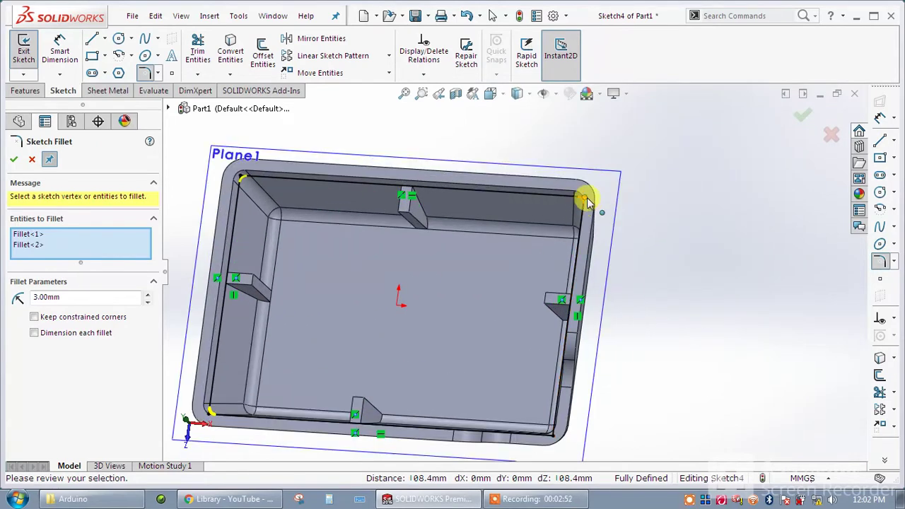
Step: Add the upper-right and lower-right corners and apply the 3 mm fillets
left_click(586, 199)
left_click(553, 436)
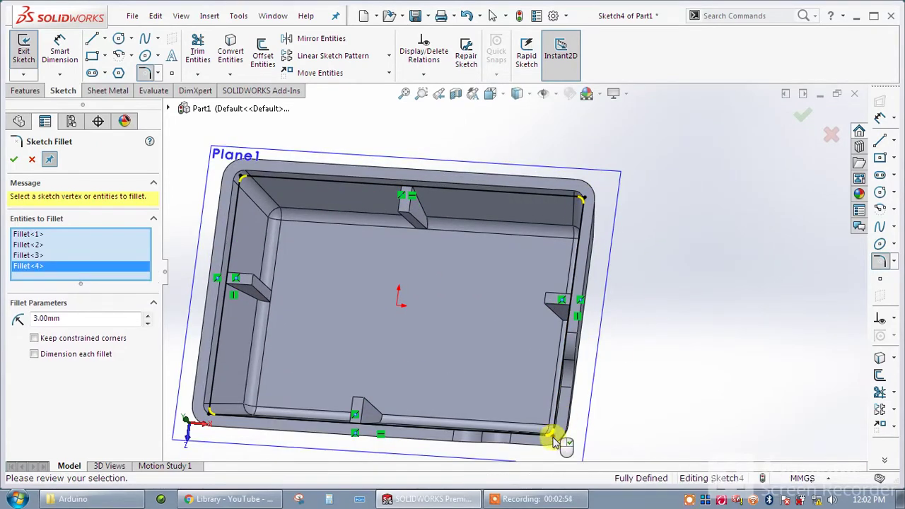
left_click(298, 360)
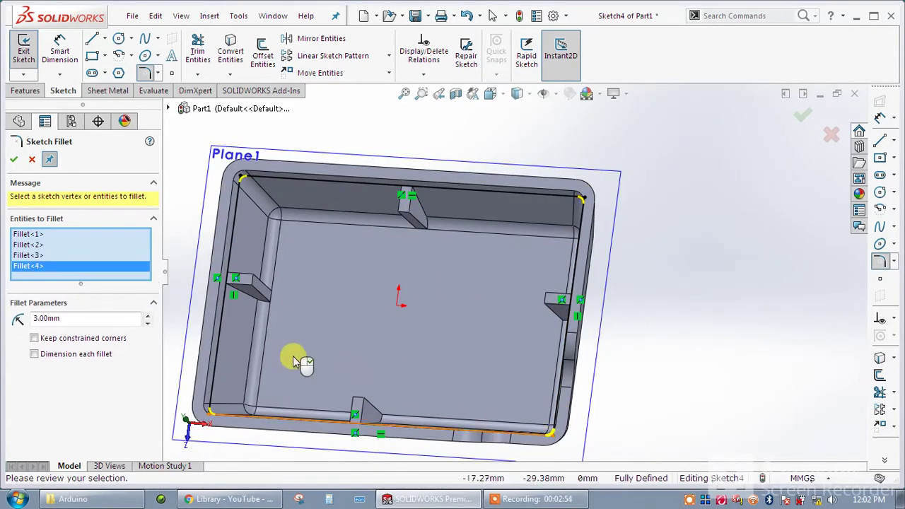
left_click(13, 160)
scroll(410, 272, "up", 3)
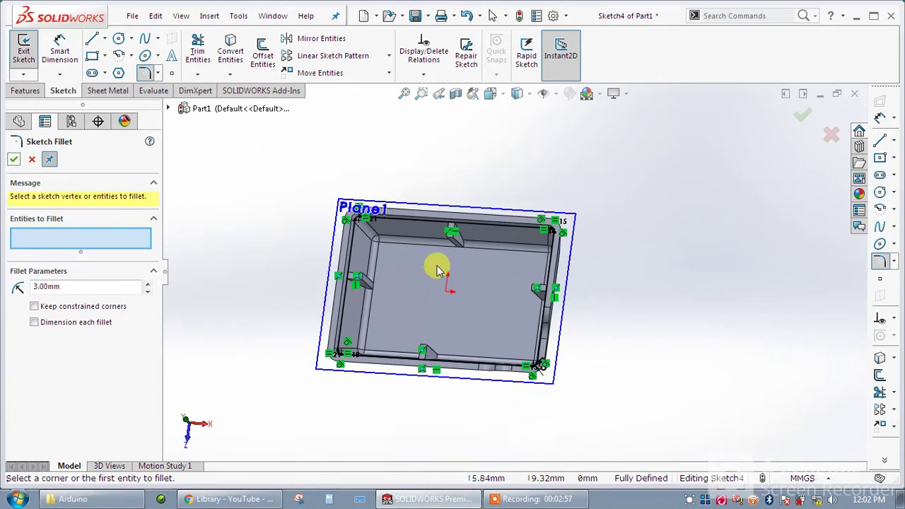
left_click(26, 56)
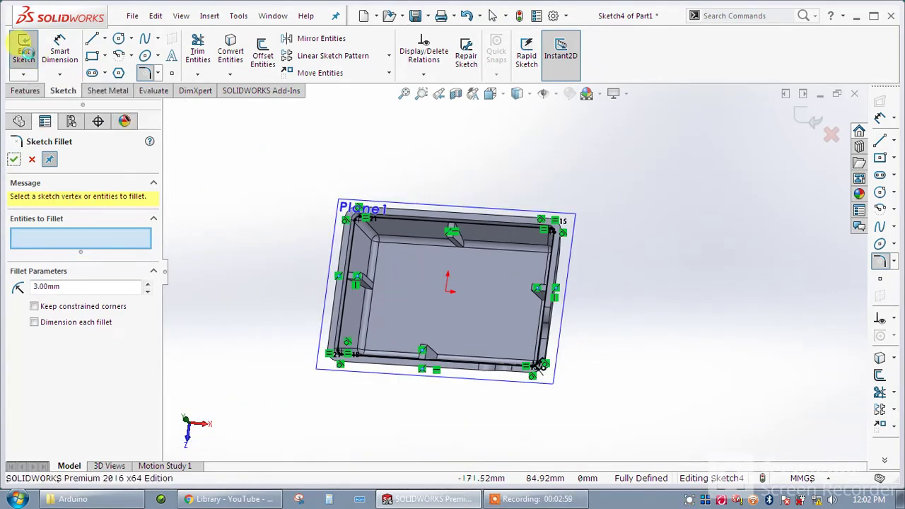
right_click_drag(339, 351, 377, 333)
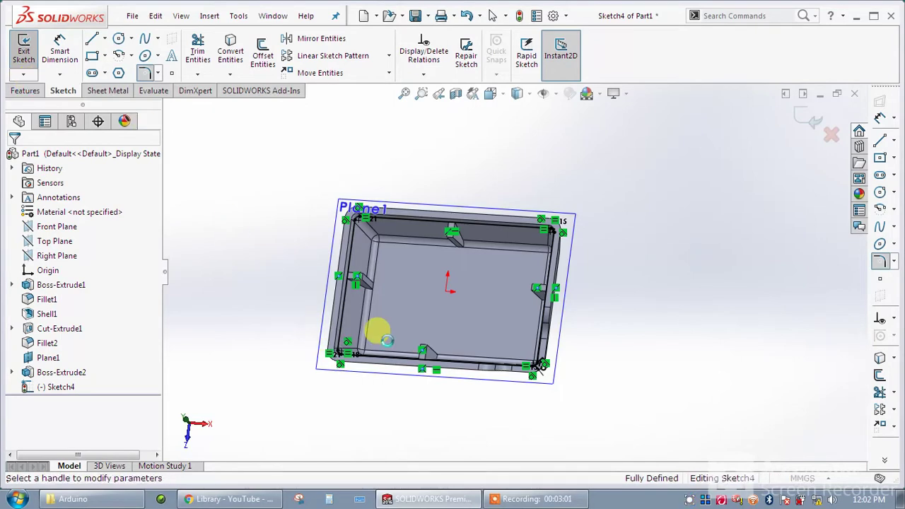
Step: Extrude Sketch4 2 mm with a 15° outward draft to form the lid lip
mouse_move(615, 350)
middle_mouse_down()
mouse_move(608, 266)
mouse_move(558, 242)
mouse_move(568, 309)
mouse_move(576, 307)
middle_mouse_up()
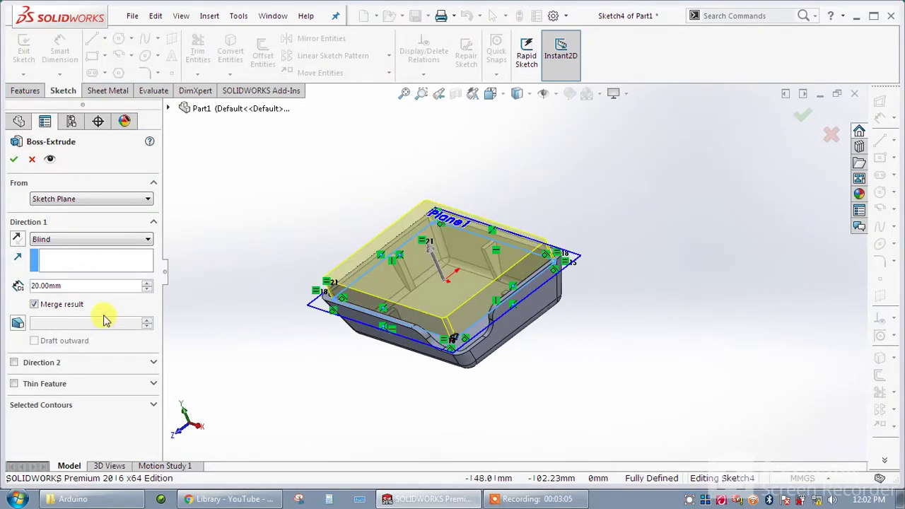
type("2")
key("Return")
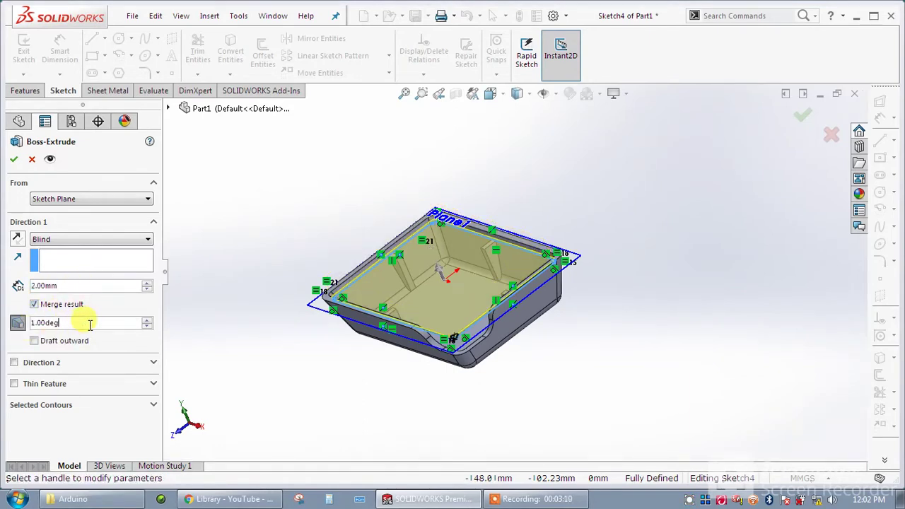
type("15")
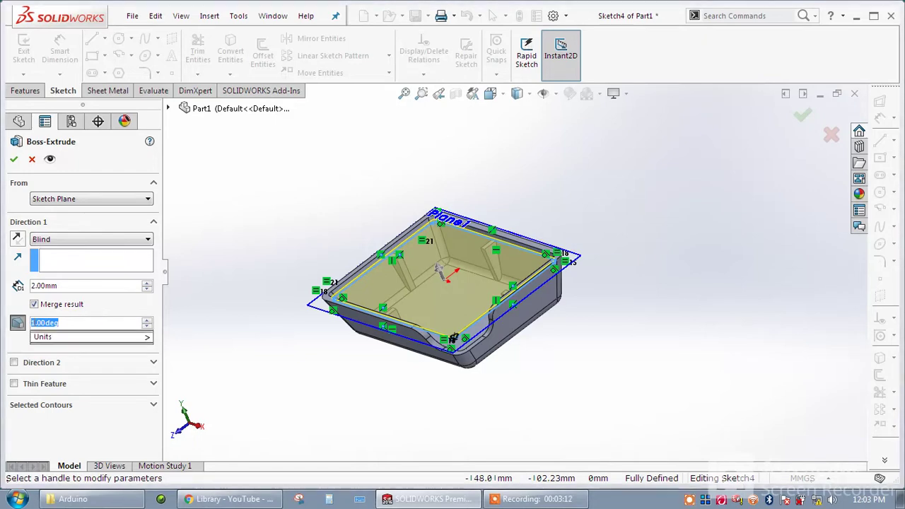
key("Return")
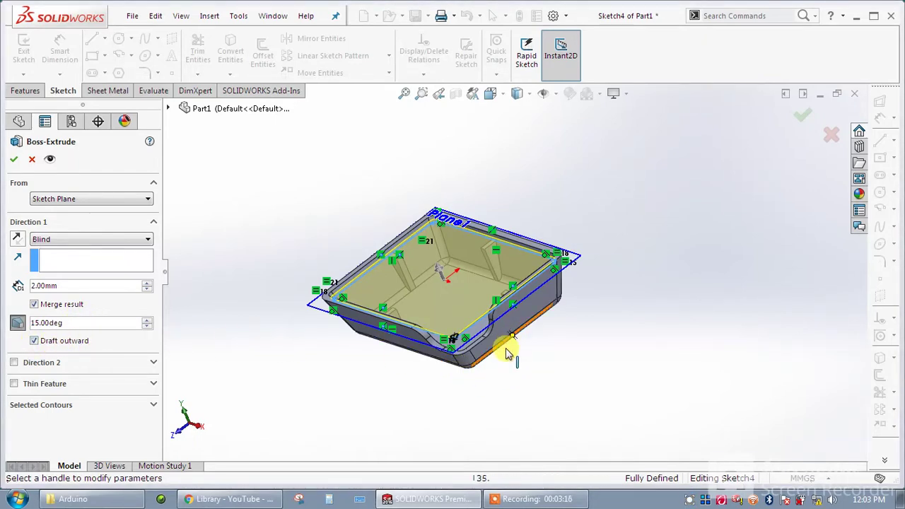
scroll(488, 321, "down", 3)
scroll(466, 326, "down", 4)
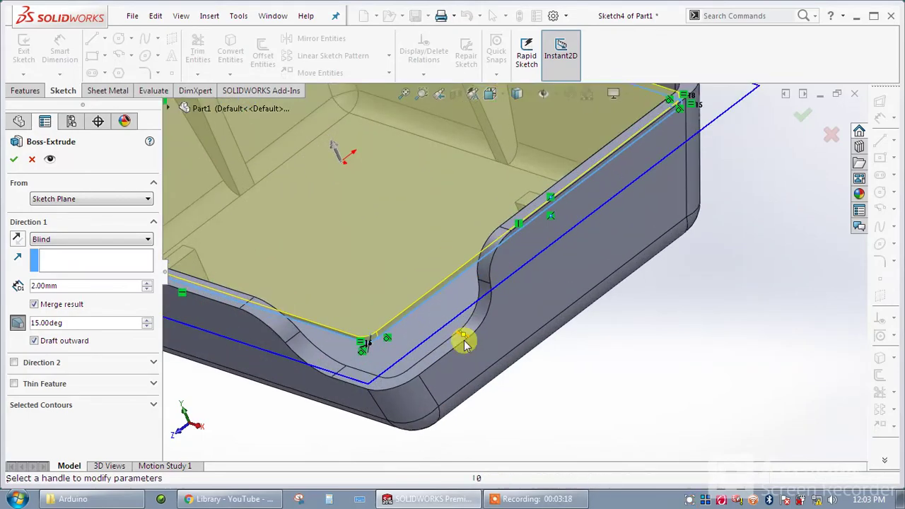
middle_click_drag(573, 374, 586, 364)
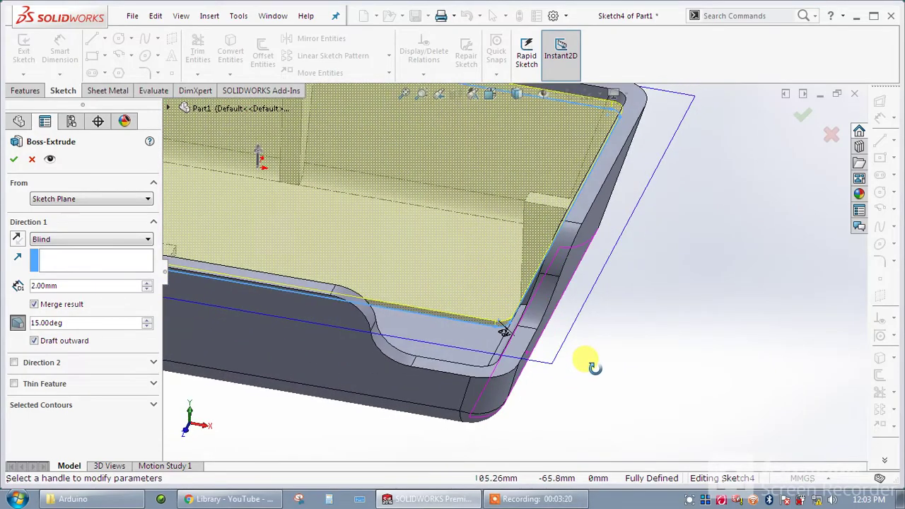
left_click(14, 158)
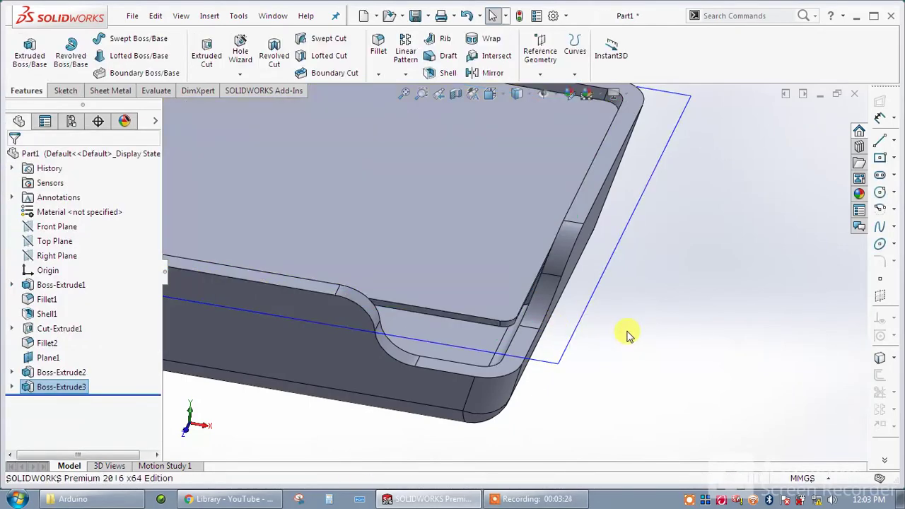
Step: Choose Fill Pattern from the Linear Pattern dropdown on the Features tab
scroll(636, 342, "up", 5)
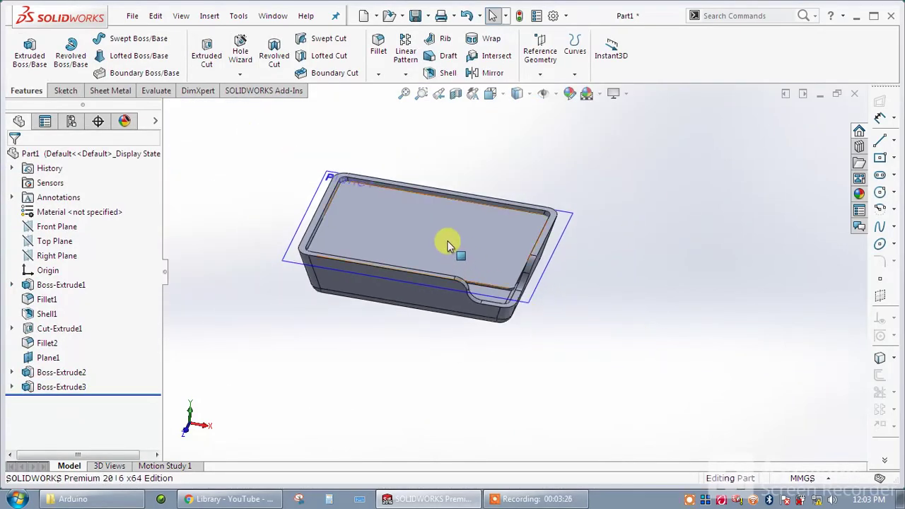
scroll(448, 242, "down", 3)
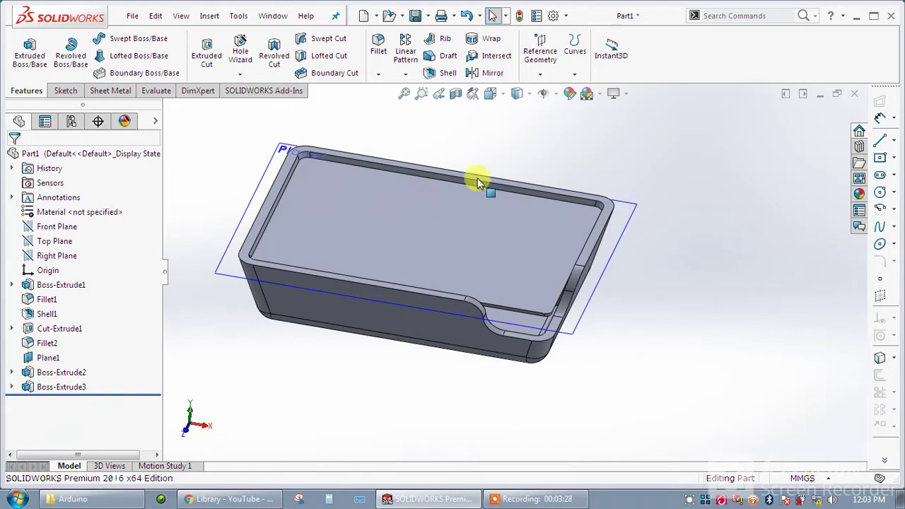
left_click(407, 76)
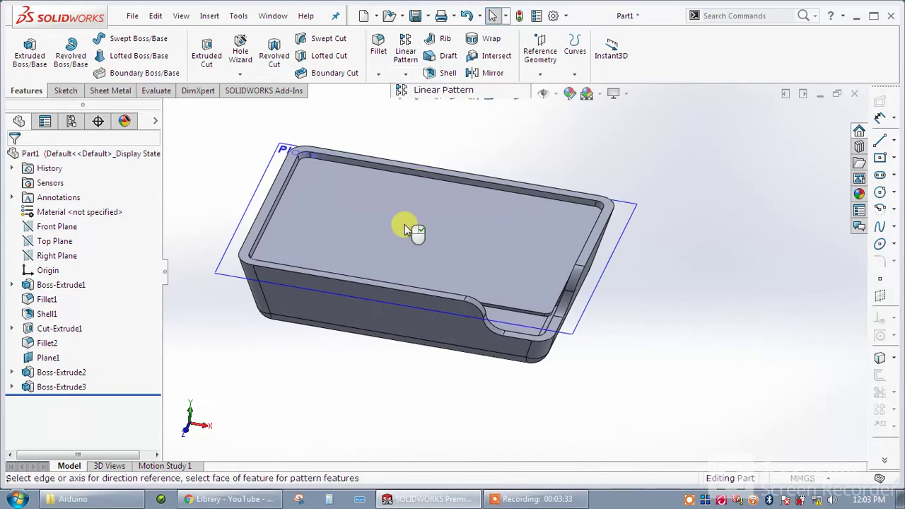
Step: Use the lid's top face as fill boundary with round seed cuts, 4 instances per side
left_click(331, 224)
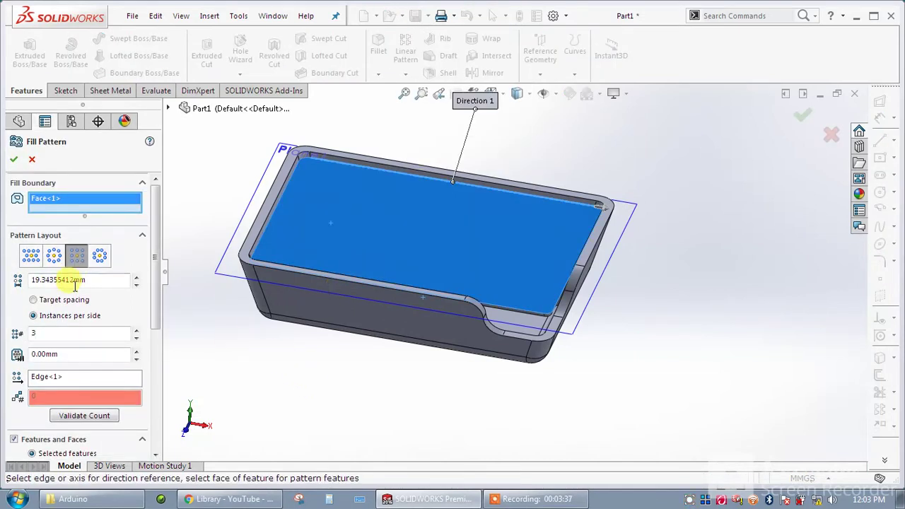
left_click_drag(156, 256, 154, 340)
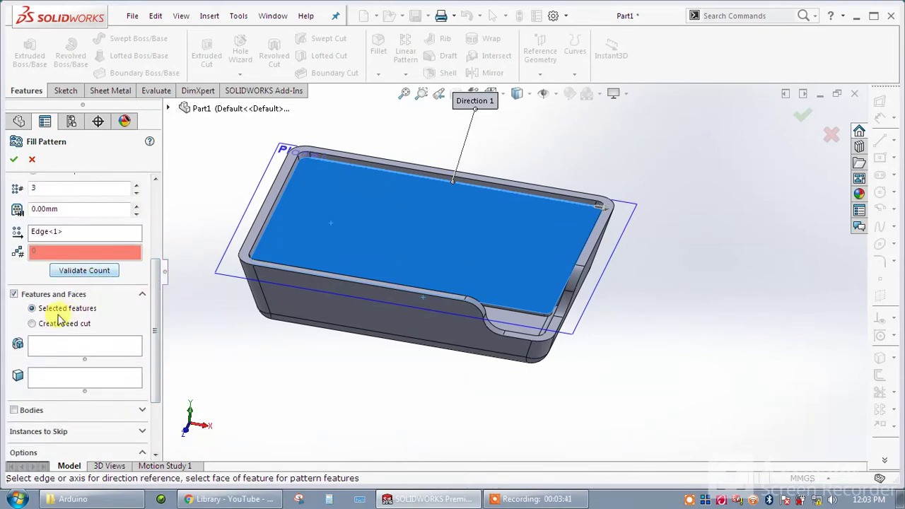
left_click(32, 323)
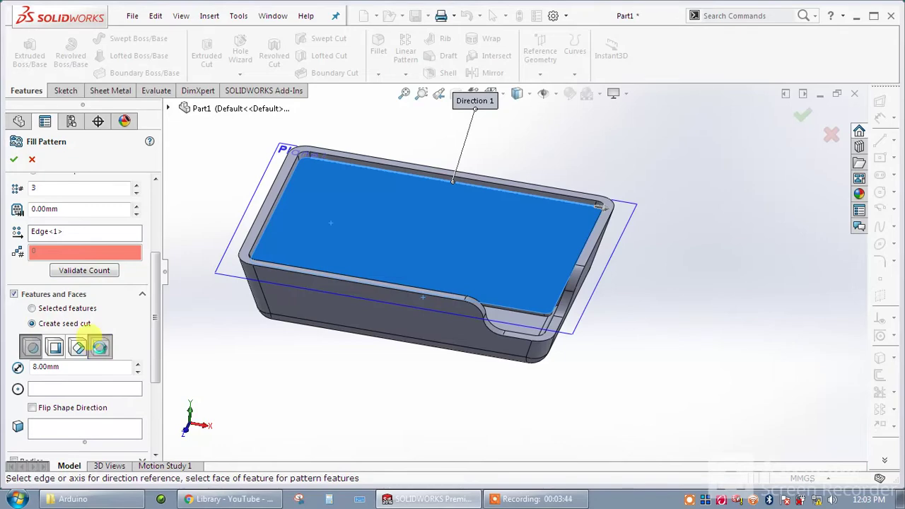
left_click(99, 347)
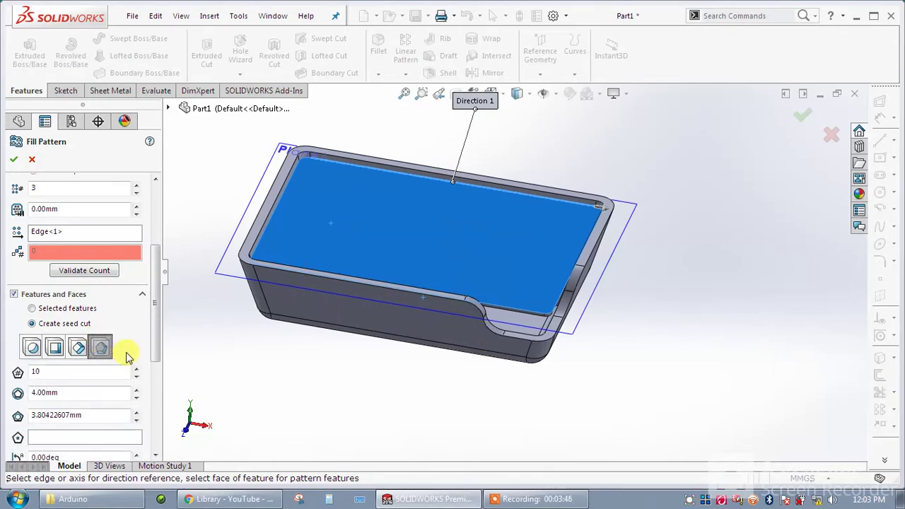
left_click(34, 348)
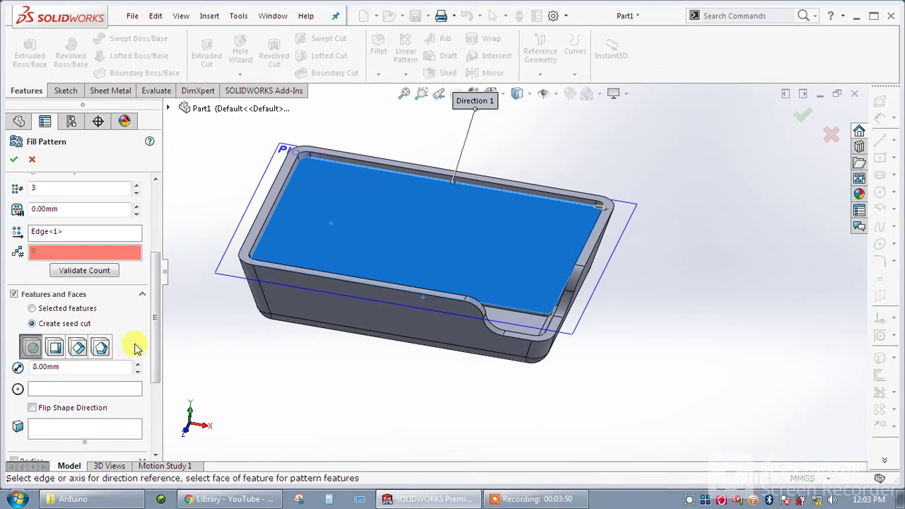
left_click_drag(155, 319, 155, 292)
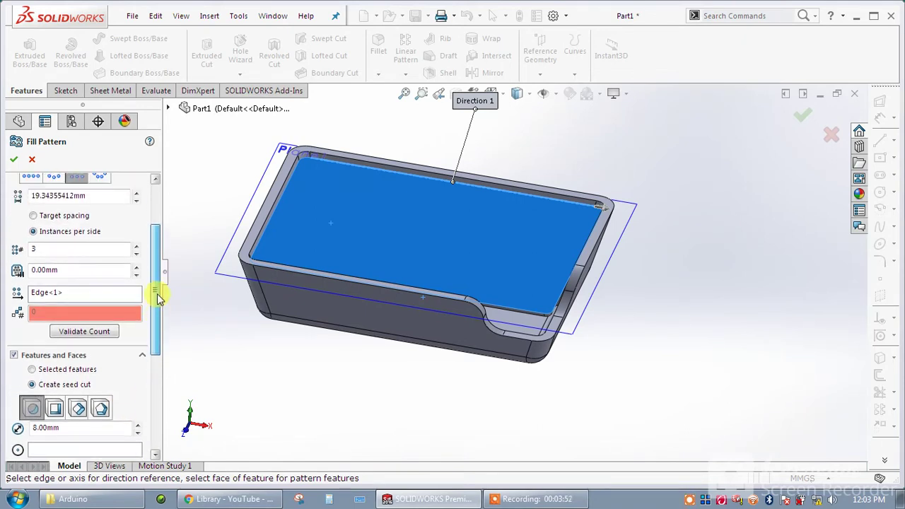
left_click(137, 246)
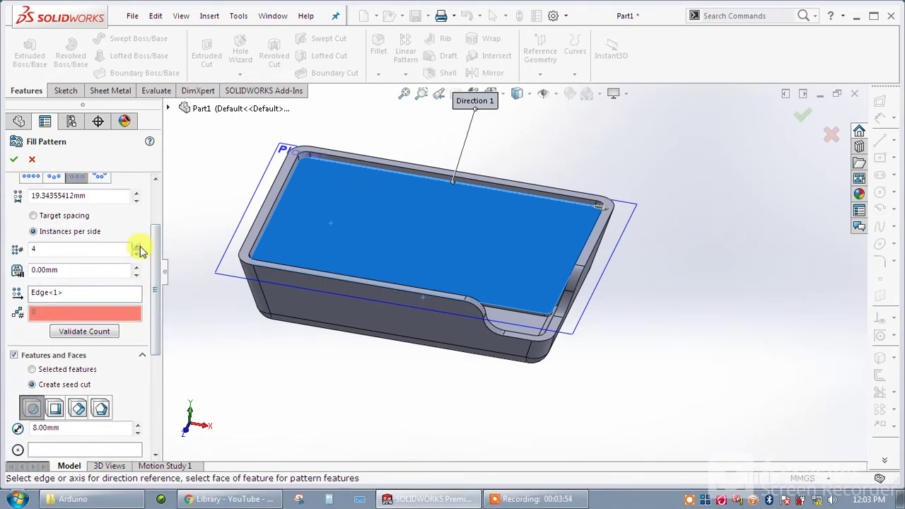
left_click_drag(157, 262, 156, 380)
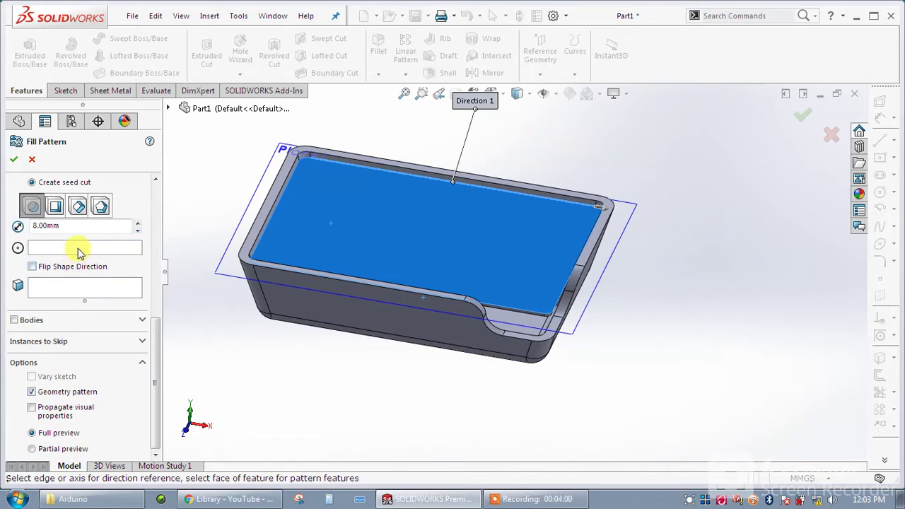
Step: Turn on Propagate visual properties and switch the pattern to a Circular layout
left_click(115, 247)
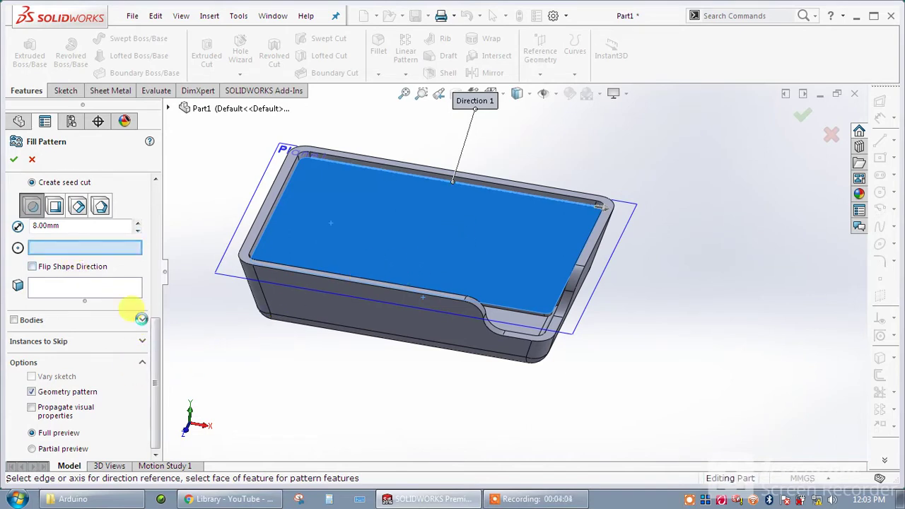
left_click(142, 320)
left_click(141, 308)
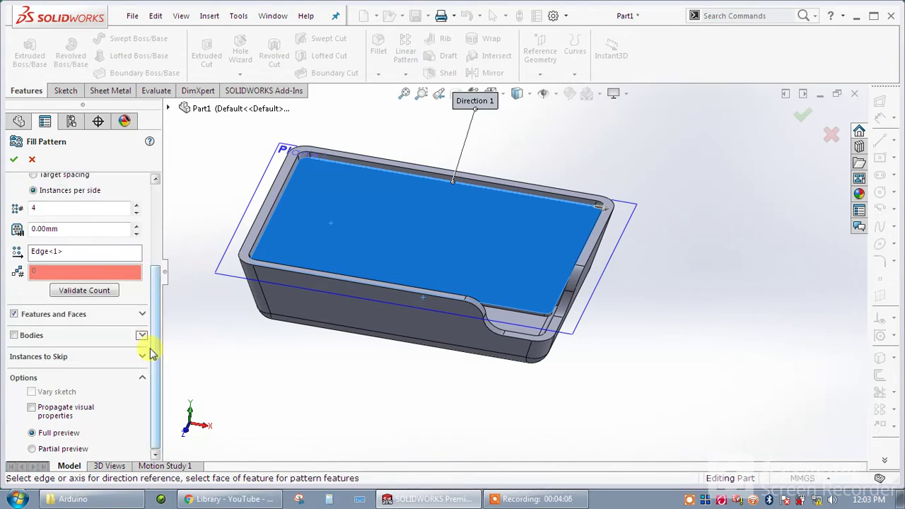
left_click(41, 450)
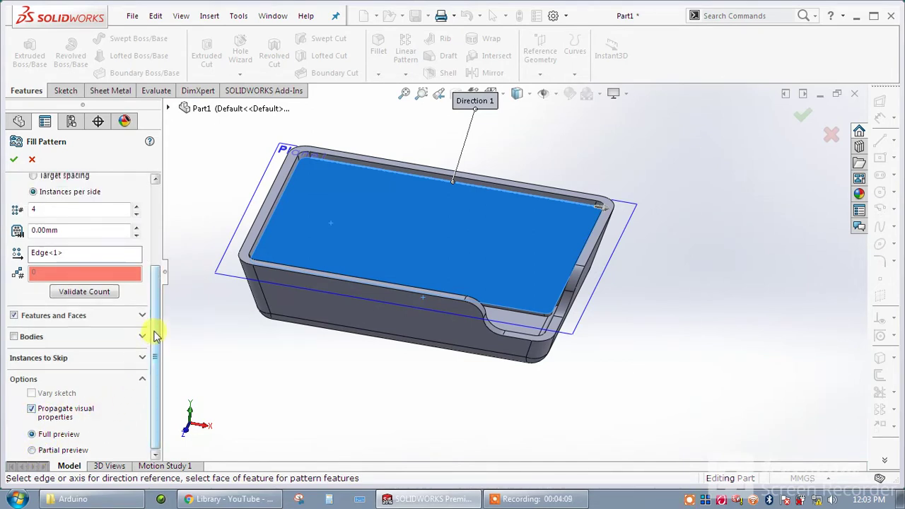
left_click_drag(154, 353, 156, 208)
left_click(111, 254)
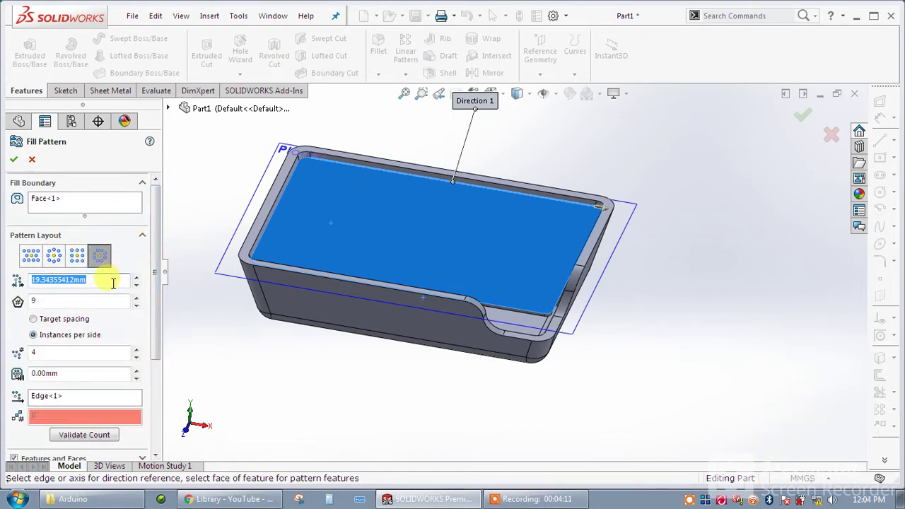
Step: Switch to a Perforation layout with 5 mm spacing along the front top edge, then validate the count
left_click(30, 254)
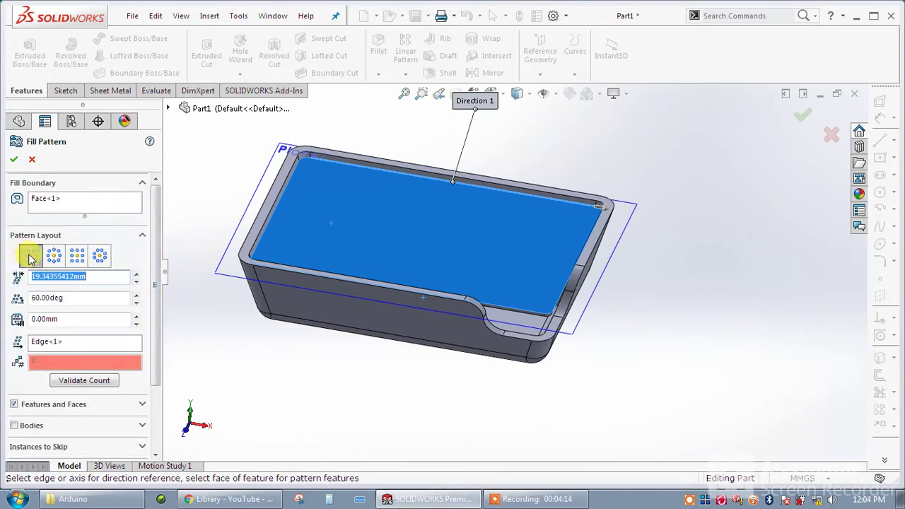
left_click(125, 278)
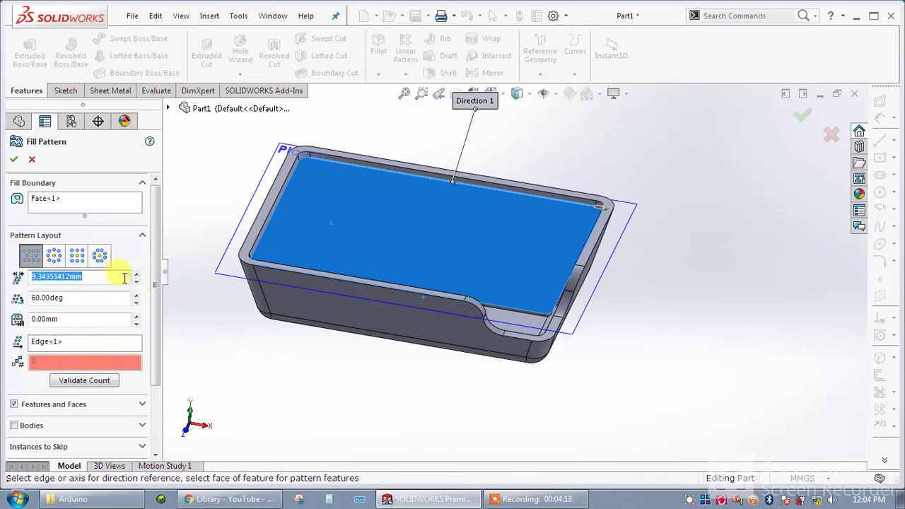
type("5.00mm")
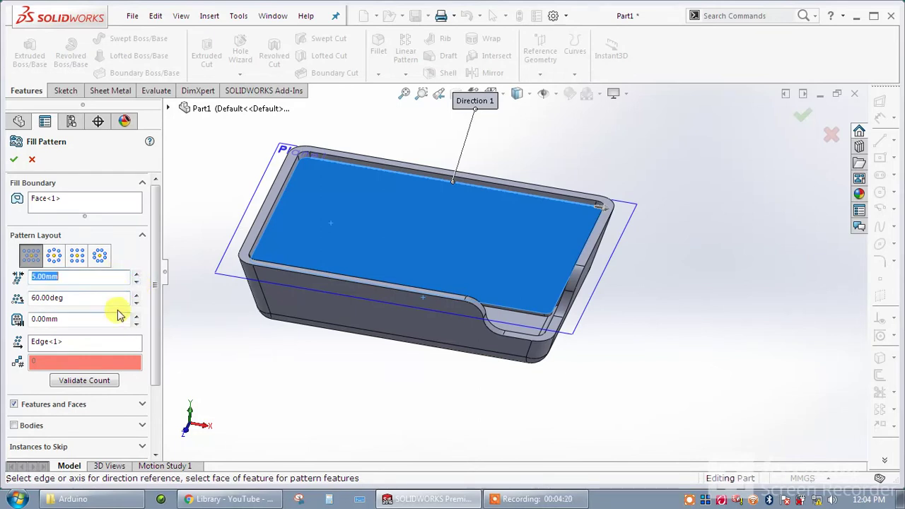
left_click(113, 343)
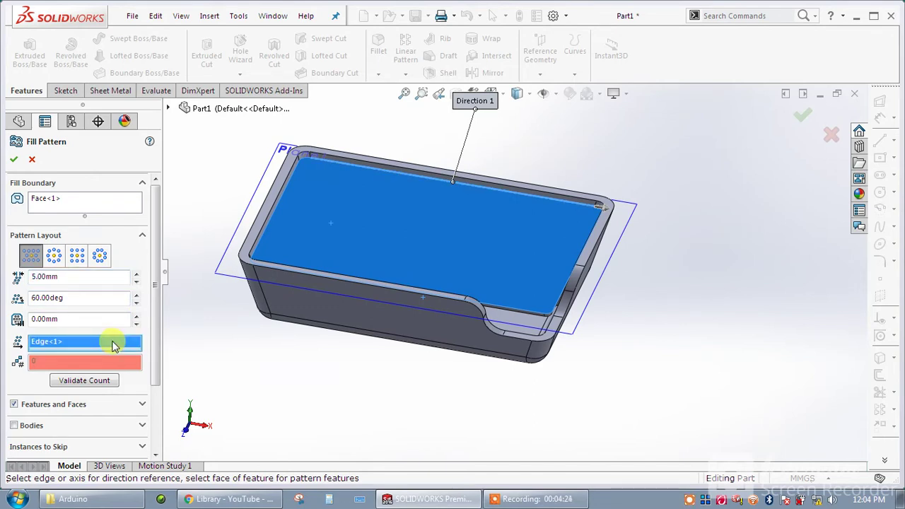
left_click(314, 274)
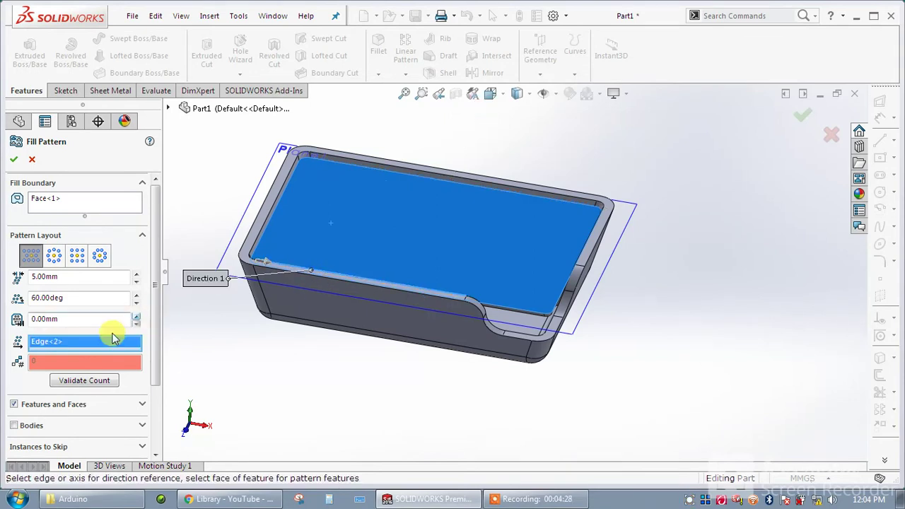
left_click(105, 378)
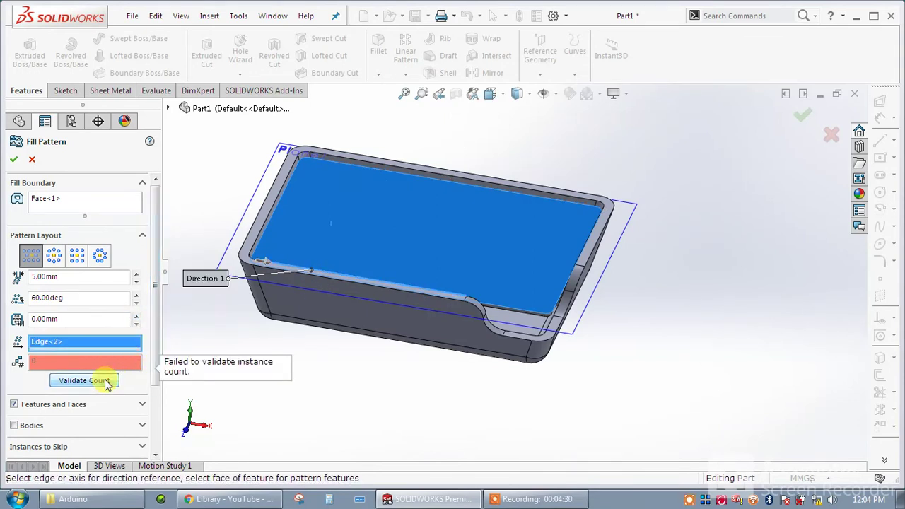
scroll(153, 381, "down", 2)
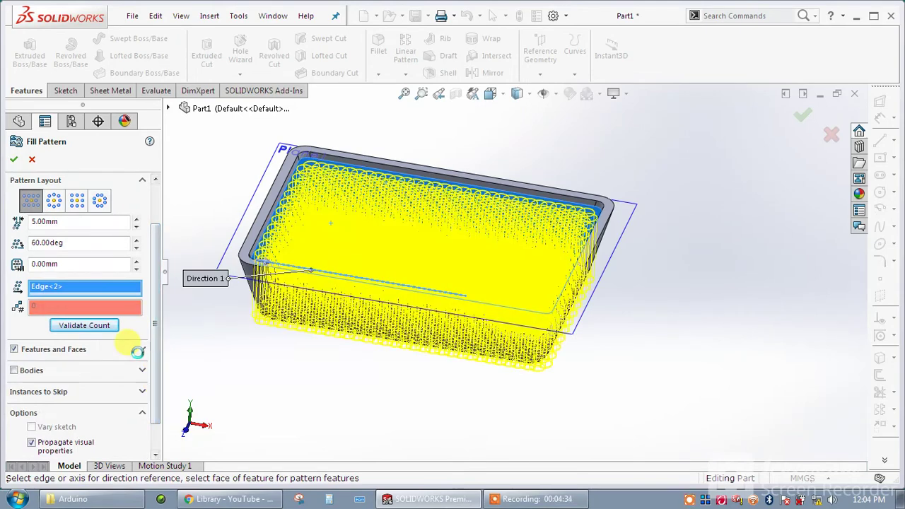
Step: Reopen the seed-cut options and validate the pattern at 102 instances
left_click(135, 350)
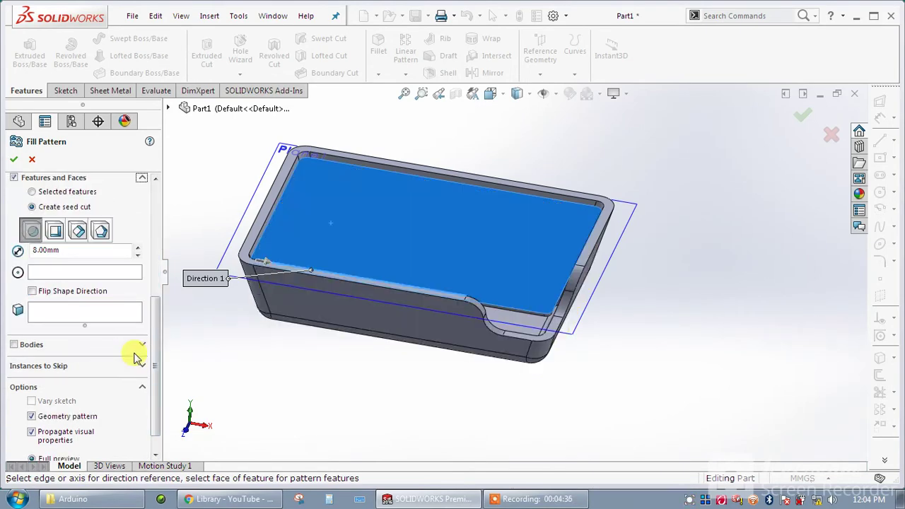
left_click_drag(153, 300, 156, 248)
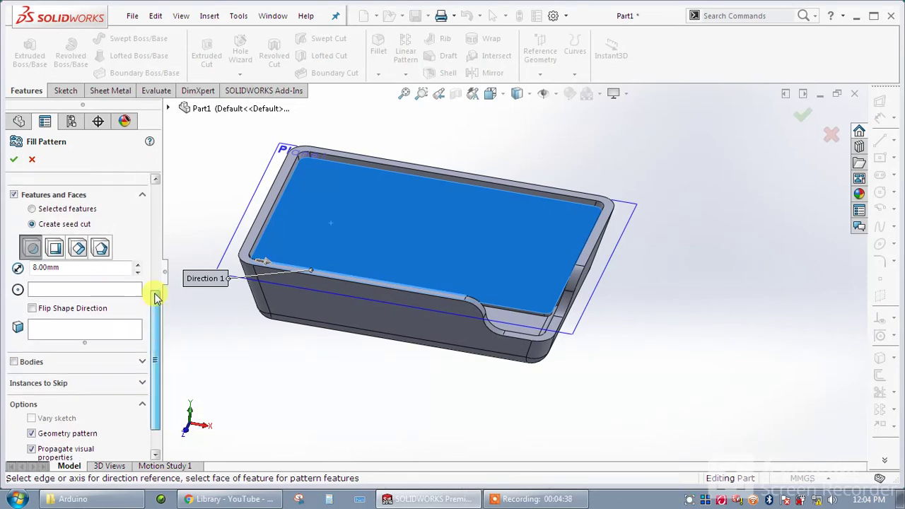
left_click(86, 276)
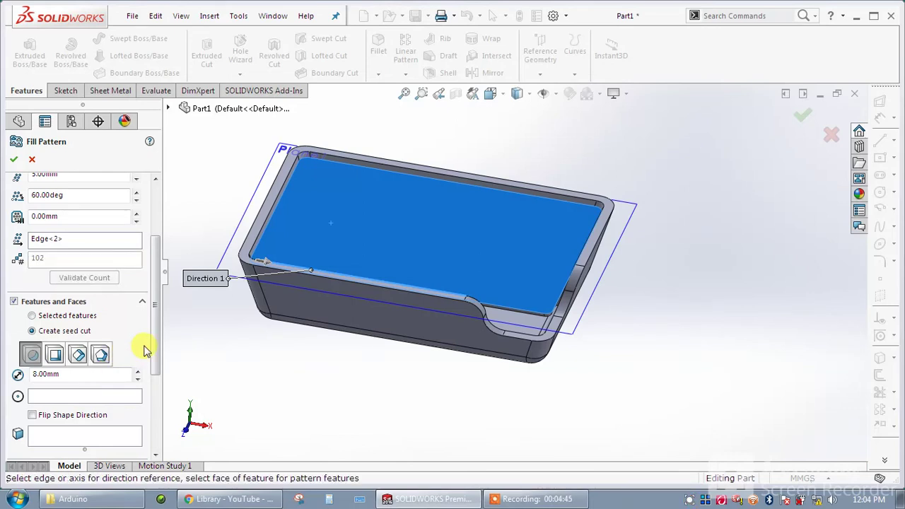
Step: Clear the lid face from the Fill Boundary selection
left_click_drag(157, 319, 157, 286)
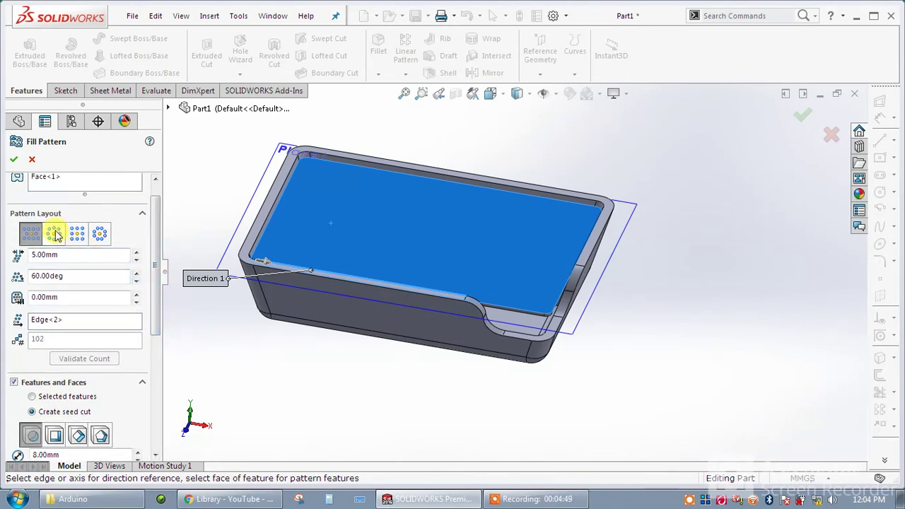
left_click(71, 182)
right_click(74, 185)
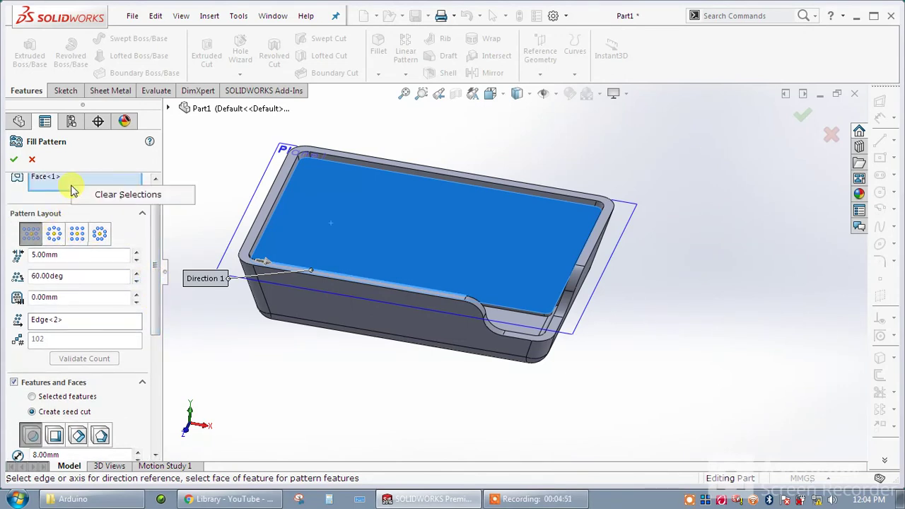
left_click(90, 194)
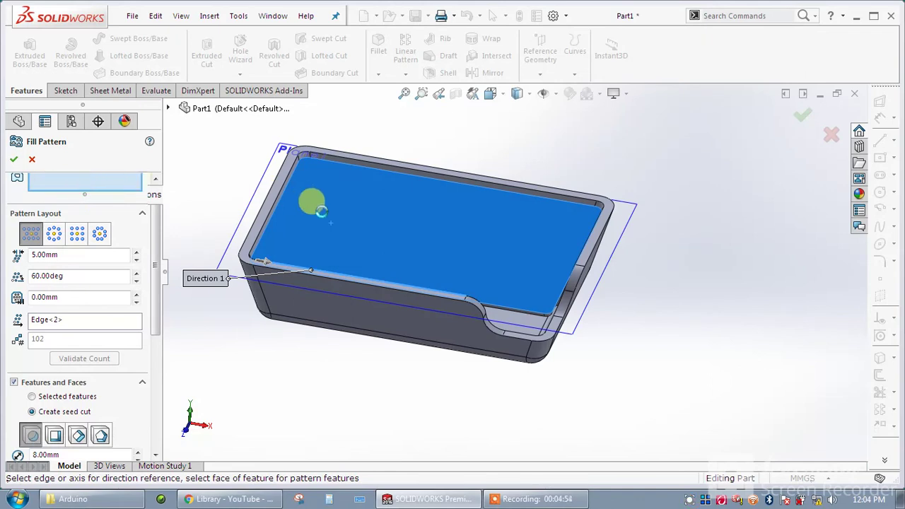